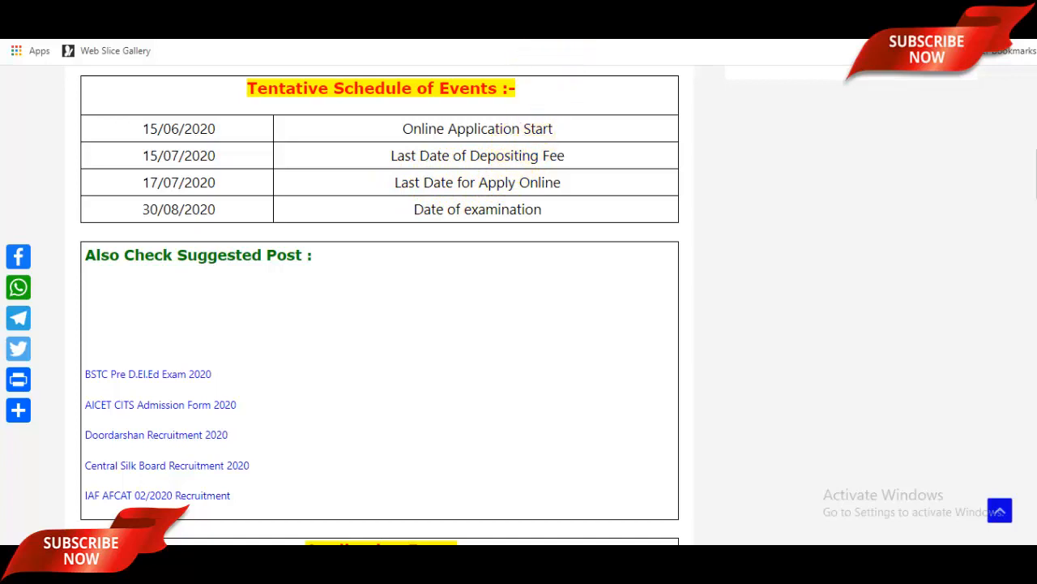
Read through the BSTC blog's application fee, age limit and eligibility sections.
click(718, 32)
scroll(559, 373, down, 4)
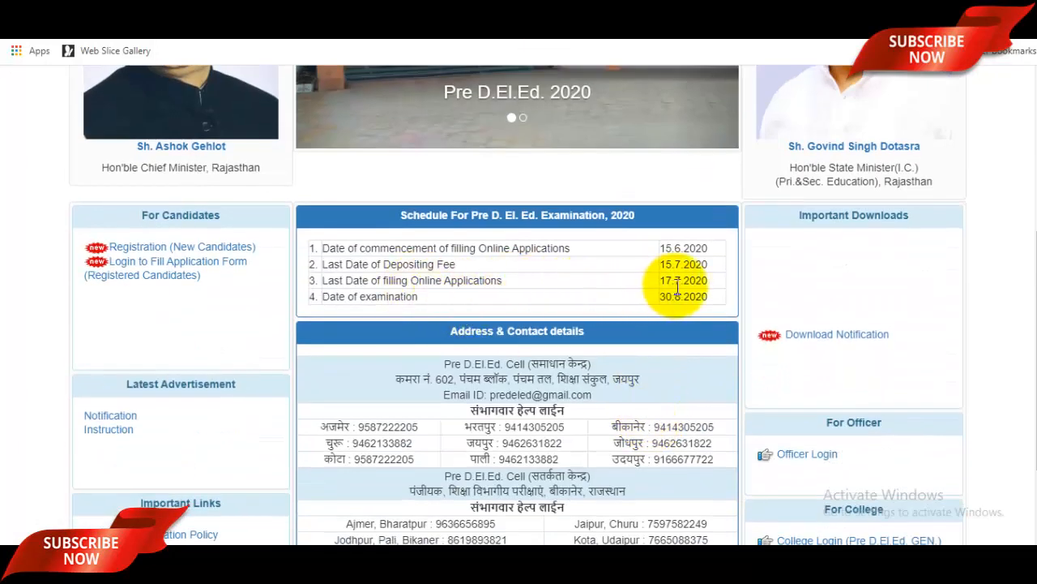
key(ctrl+Tab)
scroll(475, 295, down, 4)
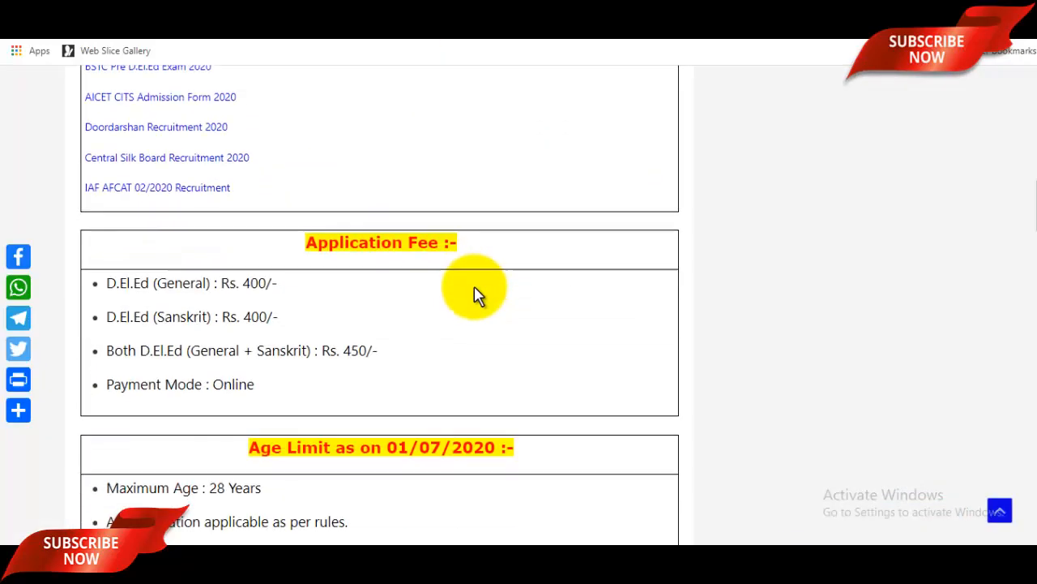
scroll(475, 294, down, 2)
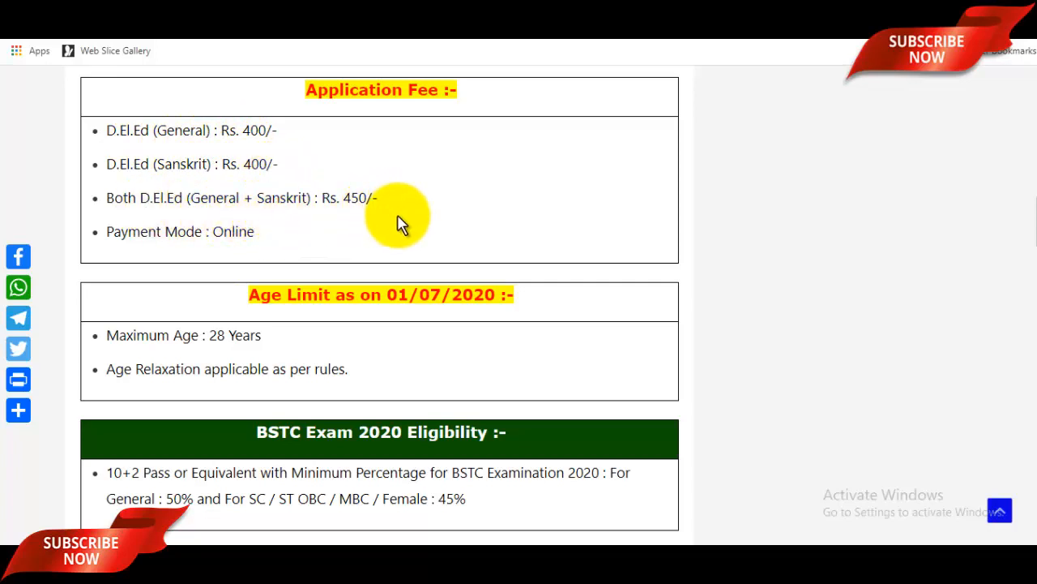
scroll(401, 227, down, 2)
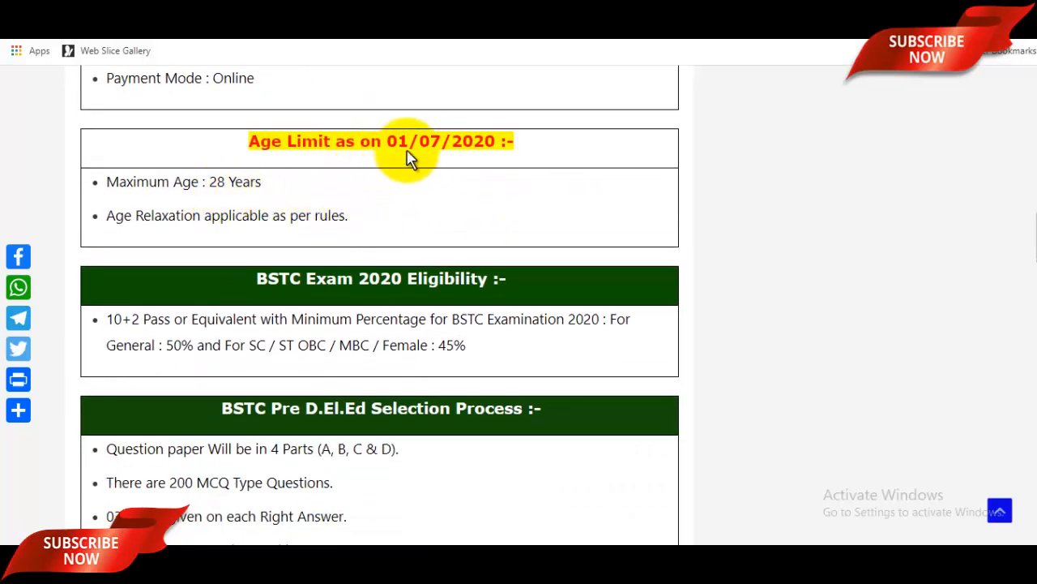
scroll(419, 235, down, 2)
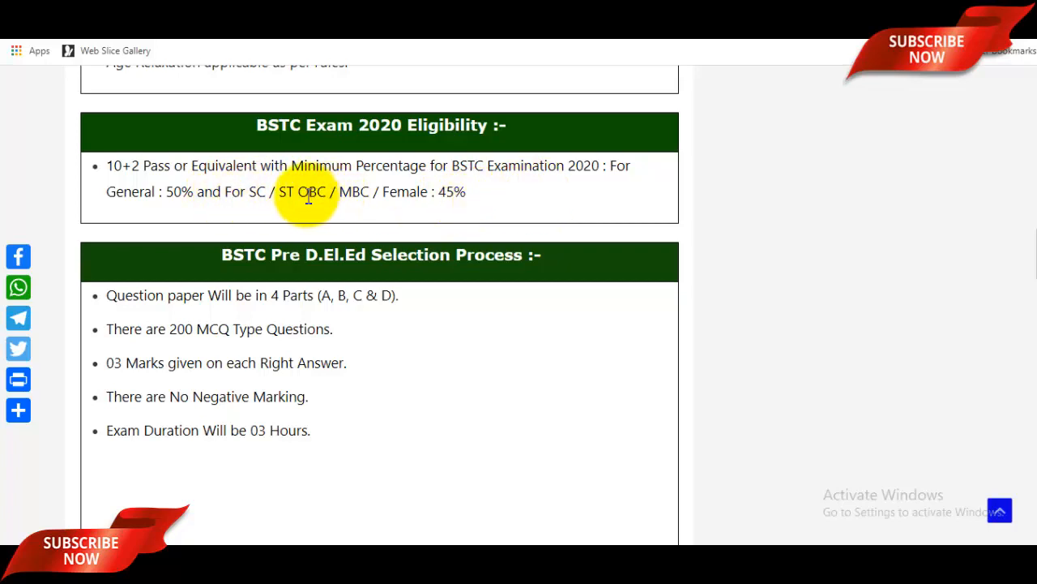
Highlight the 45% eligibility note for reserved categories, then clear the selection.
drag(466, 196, 278, 208)
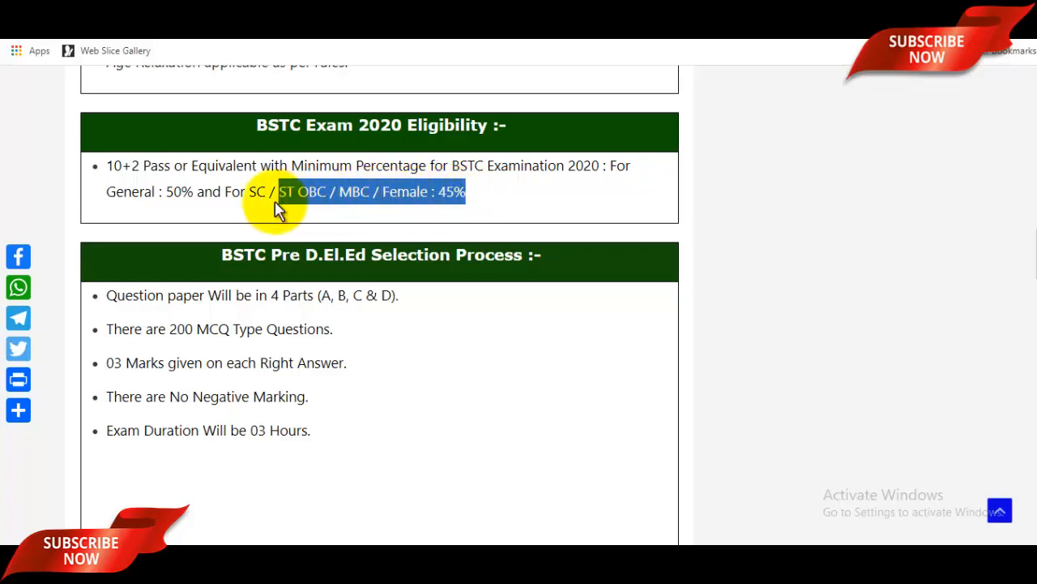
click(377, 202)
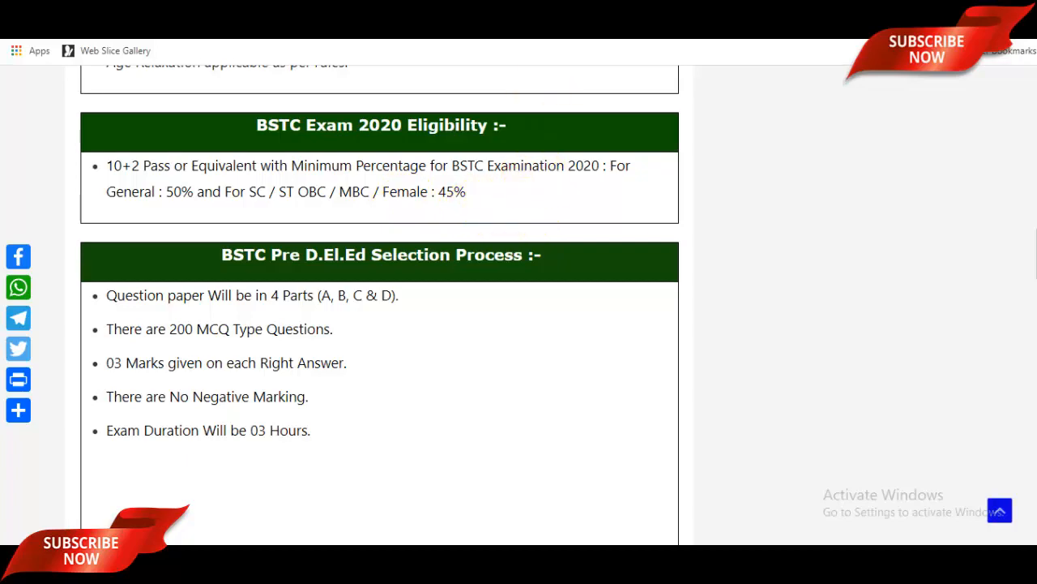
scroll(591, 274, up, 4)
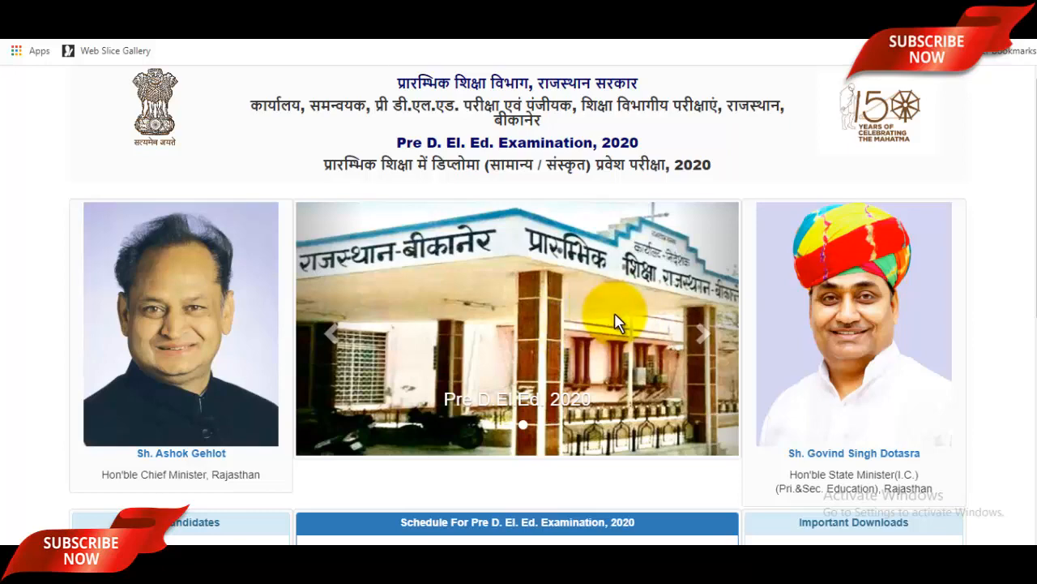
Open the new-candidate registration form and enter the candidate's name.
scroll(614, 320, down, 2)
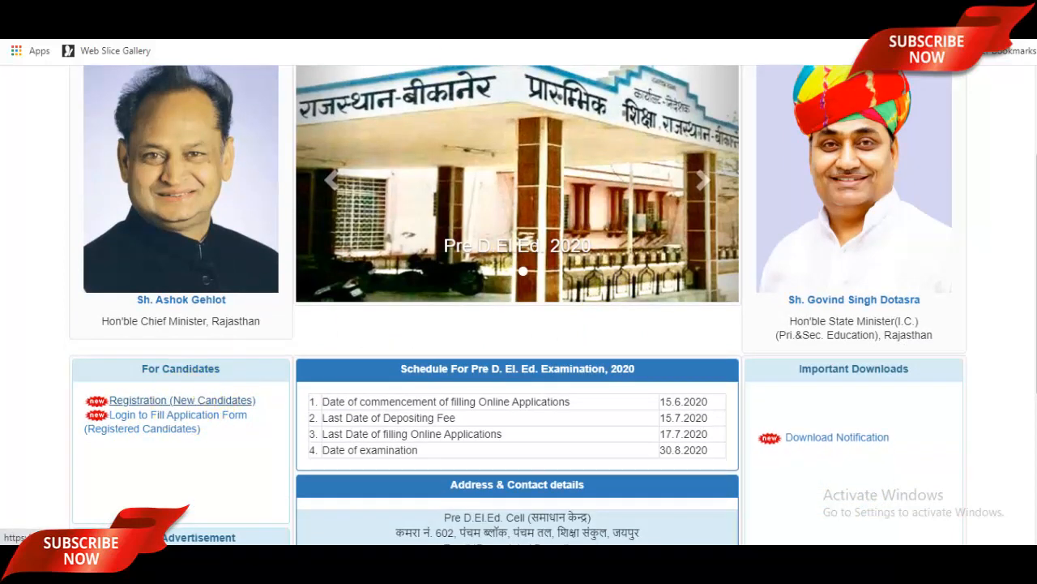
click(182, 399)
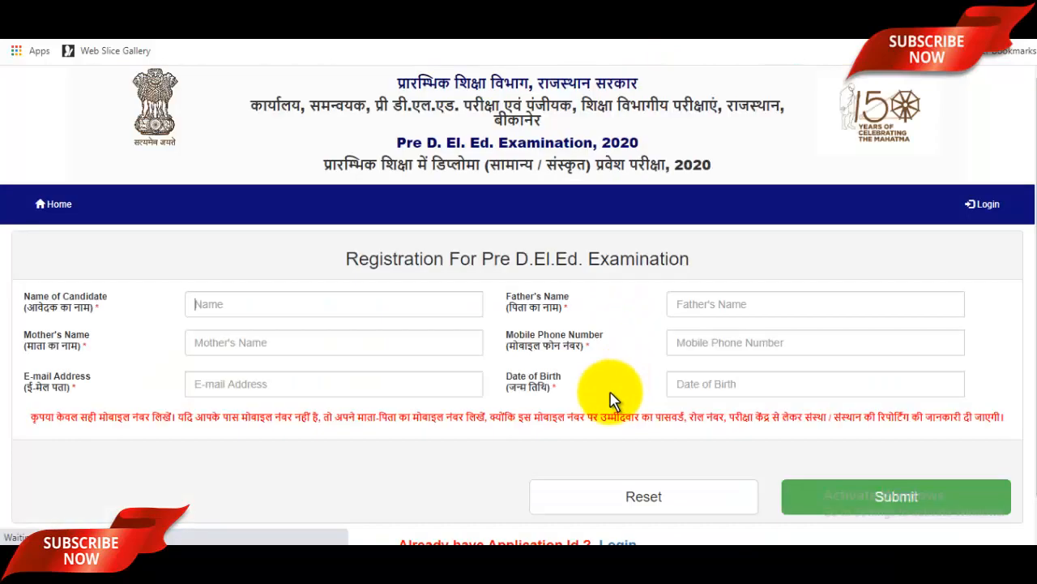
click(334, 305)
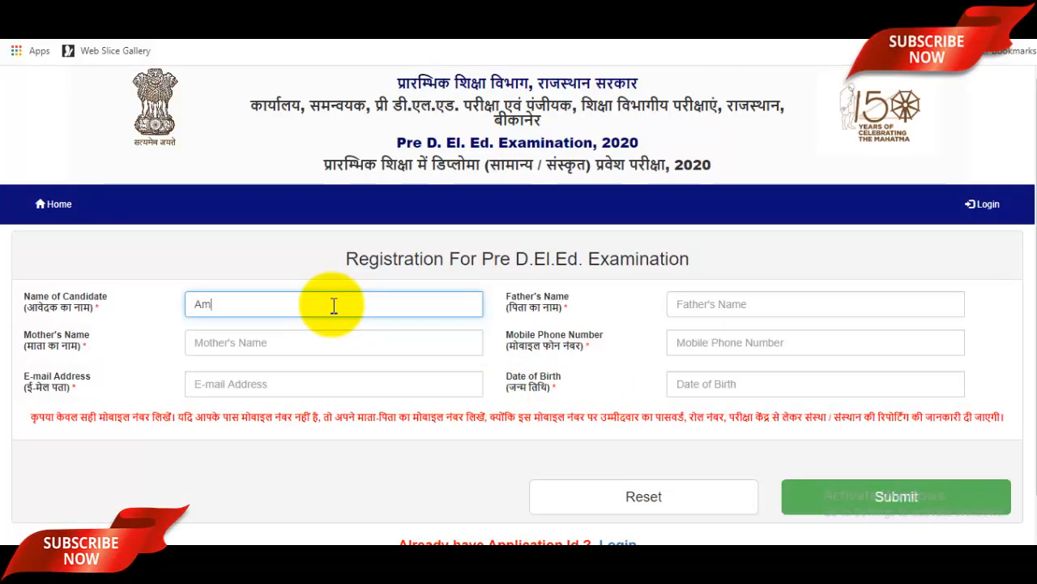
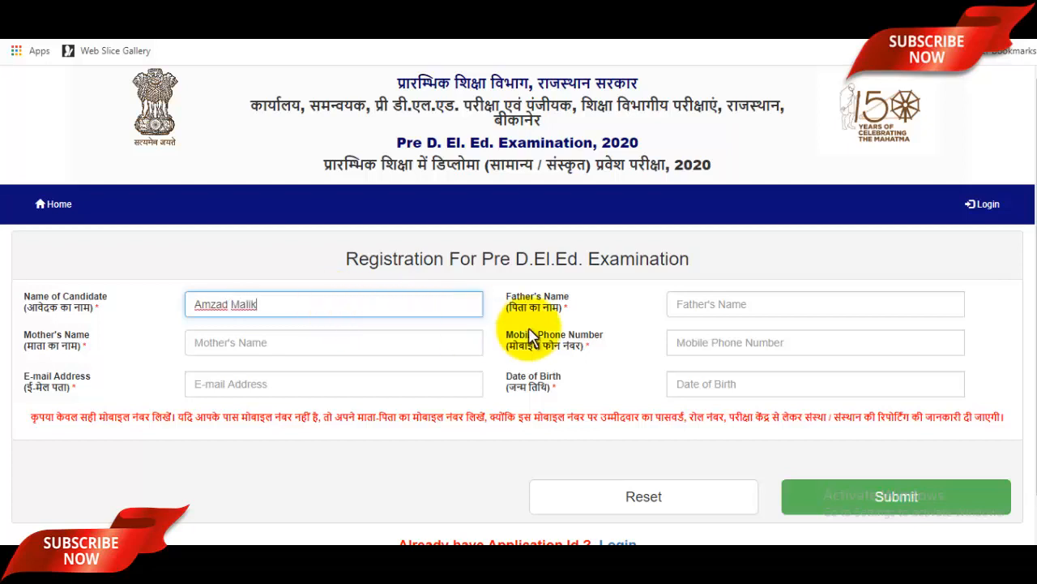
Fill in the father's and mother's names, then move to the mobile and e-mail fields.
click(718, 303)
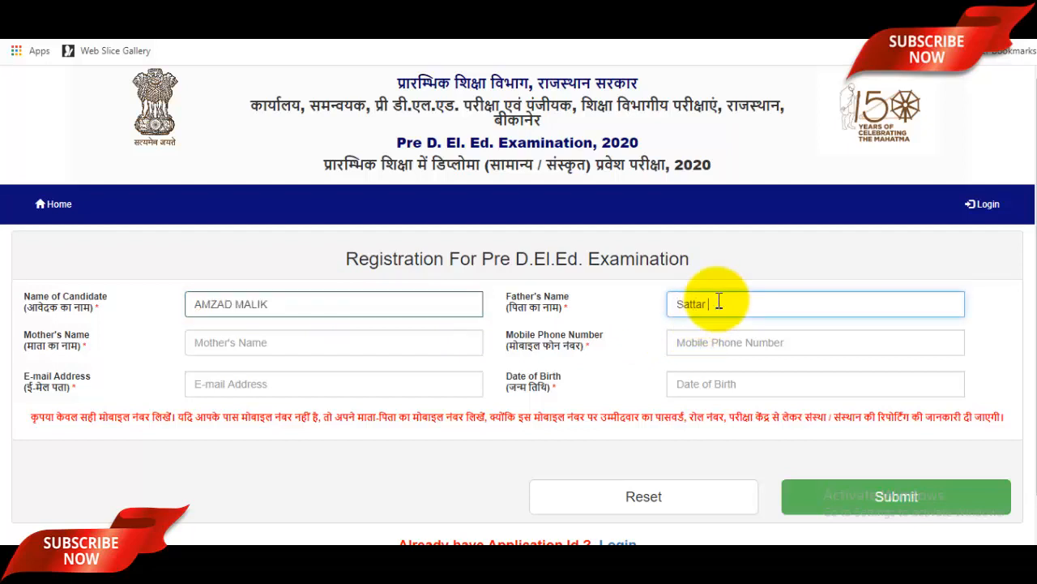
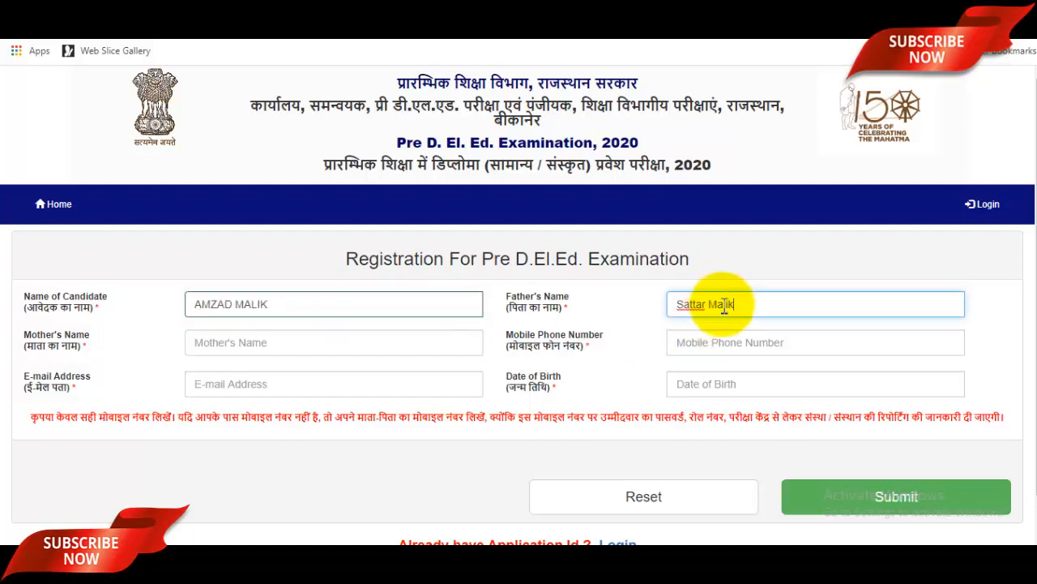
click(286, 336)
text(Sazada)
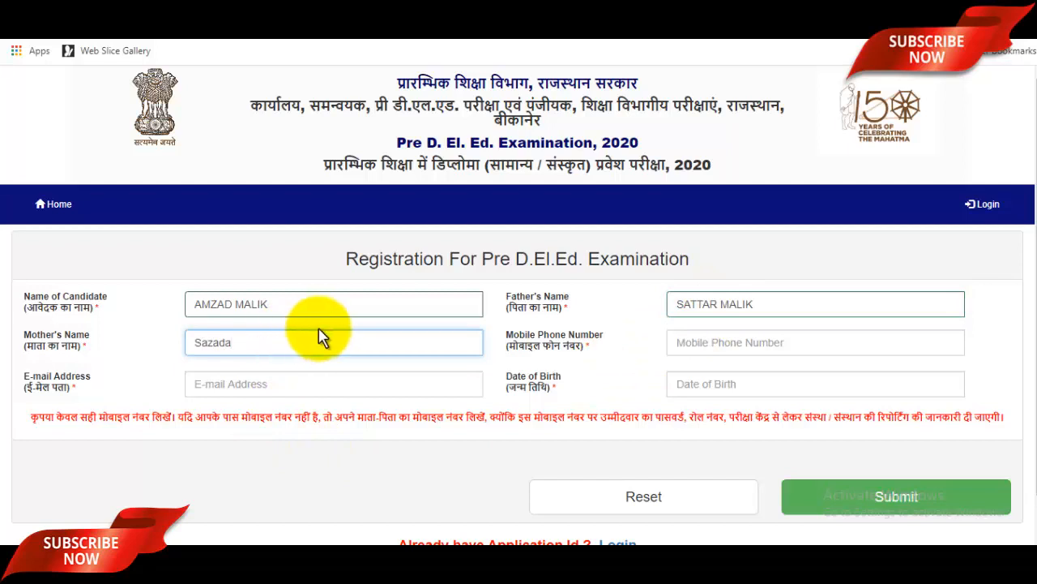
click(718, 341)
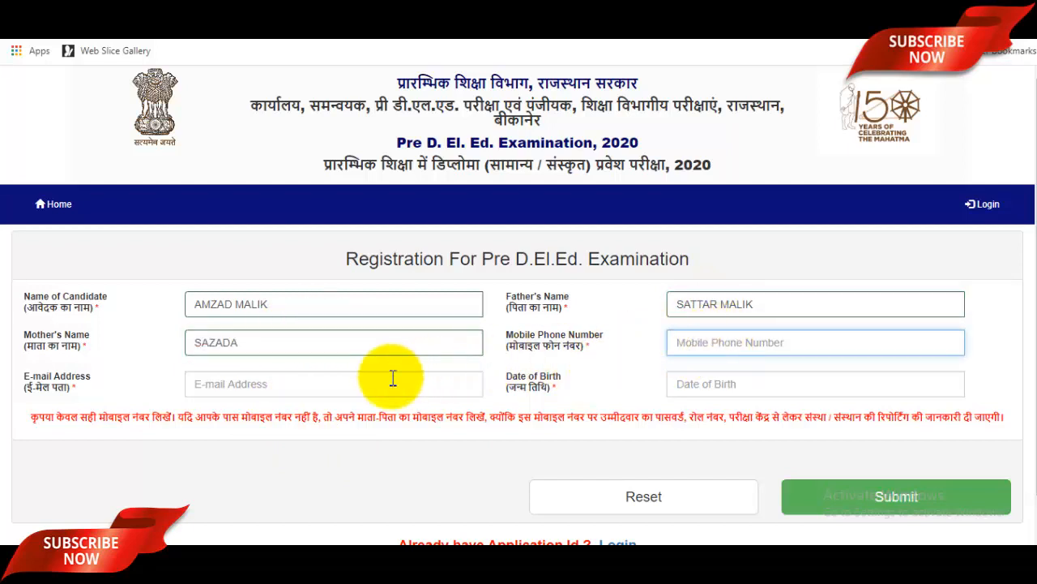
click(328, 382)
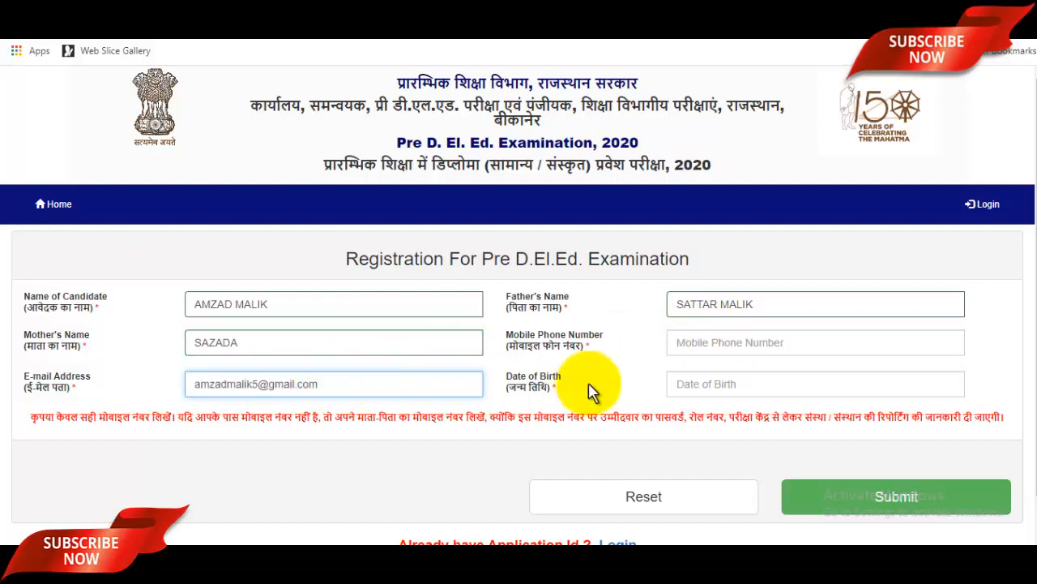
Pick 1997, May and day 2 in the Date of Birth calendar to get 02/05/1997.
click(752, 388)
click(788, 196)
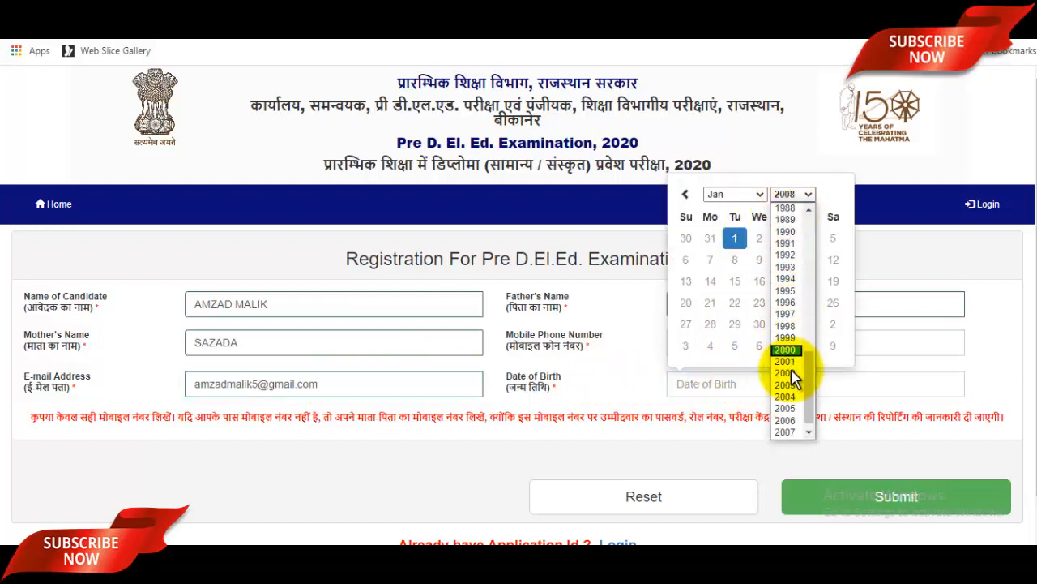
scroll(792, 371, up, 3)
scroll(796, 373, down, 3)
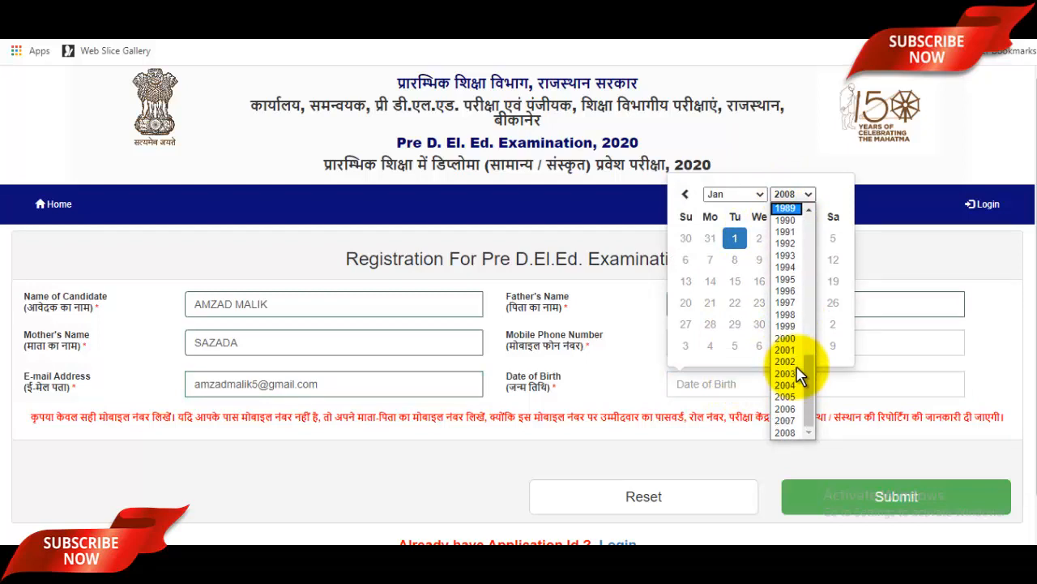
click(785, 302)
click(738, 195)
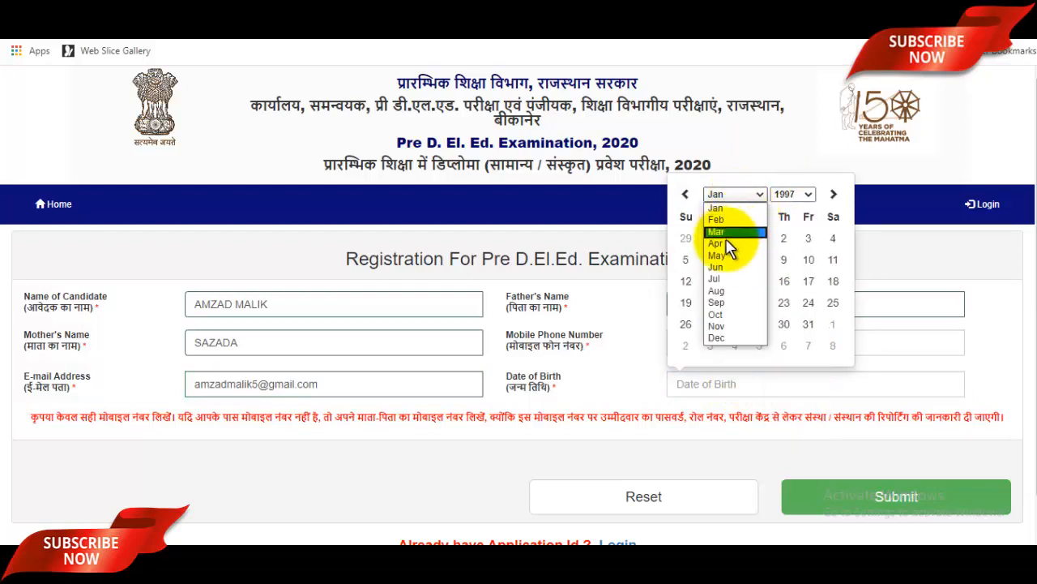
click(720, 257)
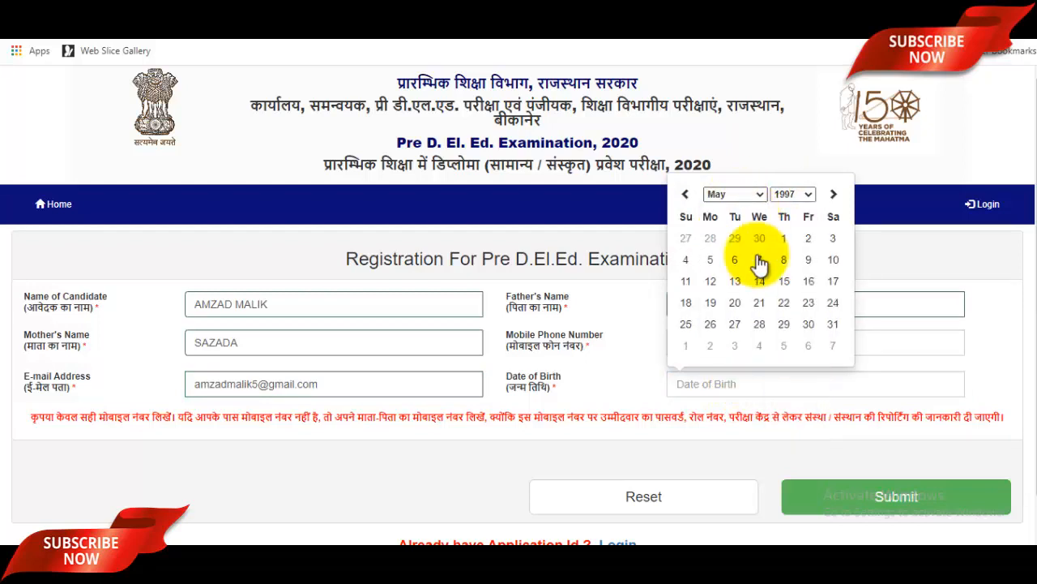
click(808, 237)
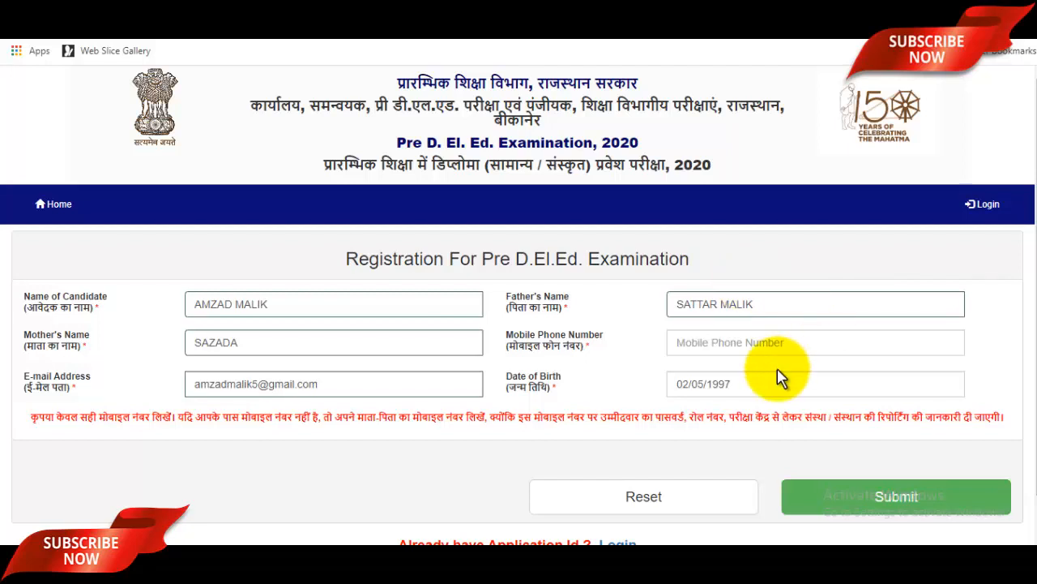
scroll(779, 378, down, 1)
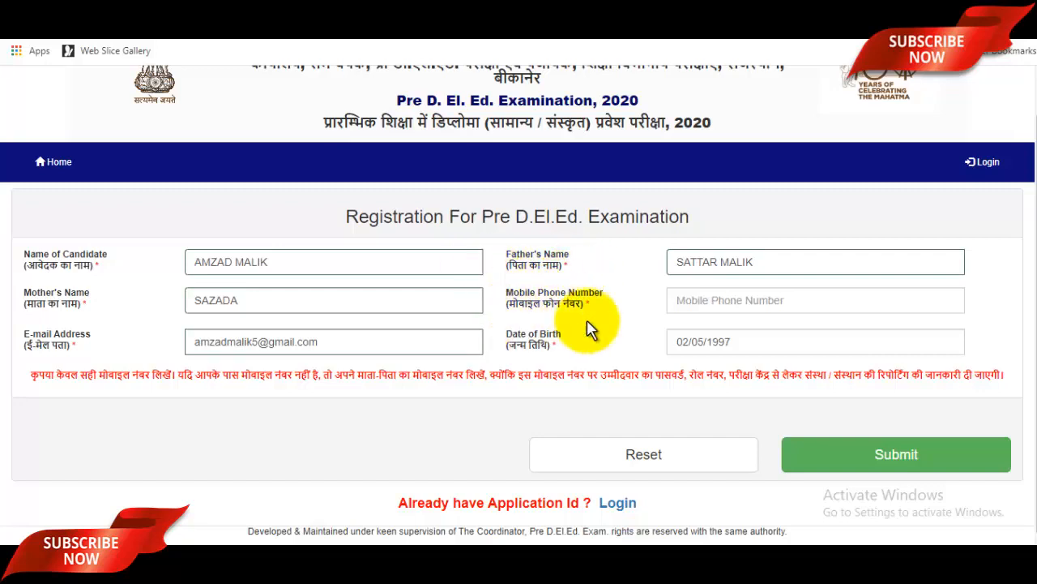
Submit and confirm the registration details, then enter and verify the mobile OTP.
click(921, 473)
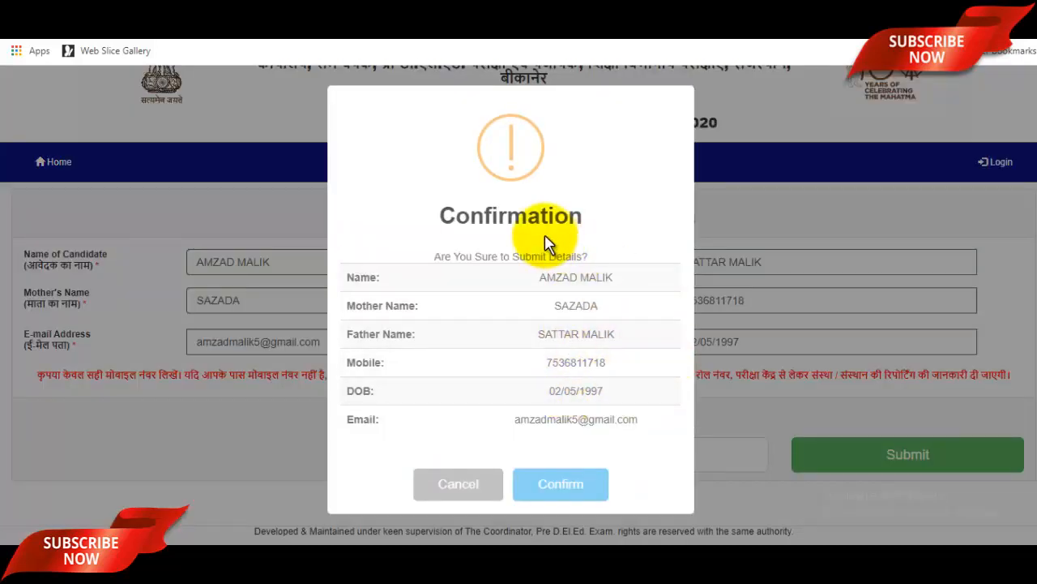
click(565, 490)
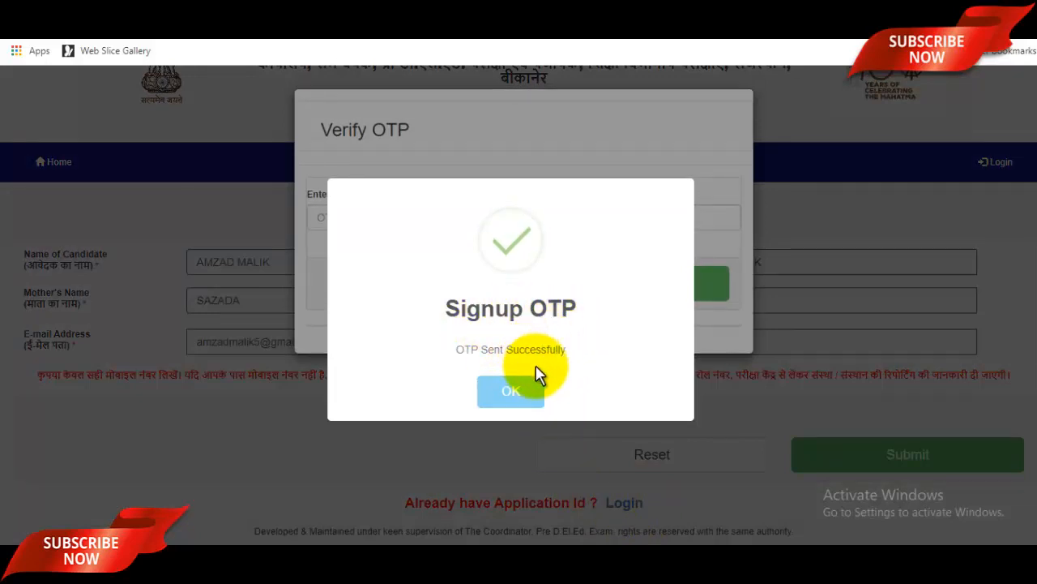
click(512, 393)
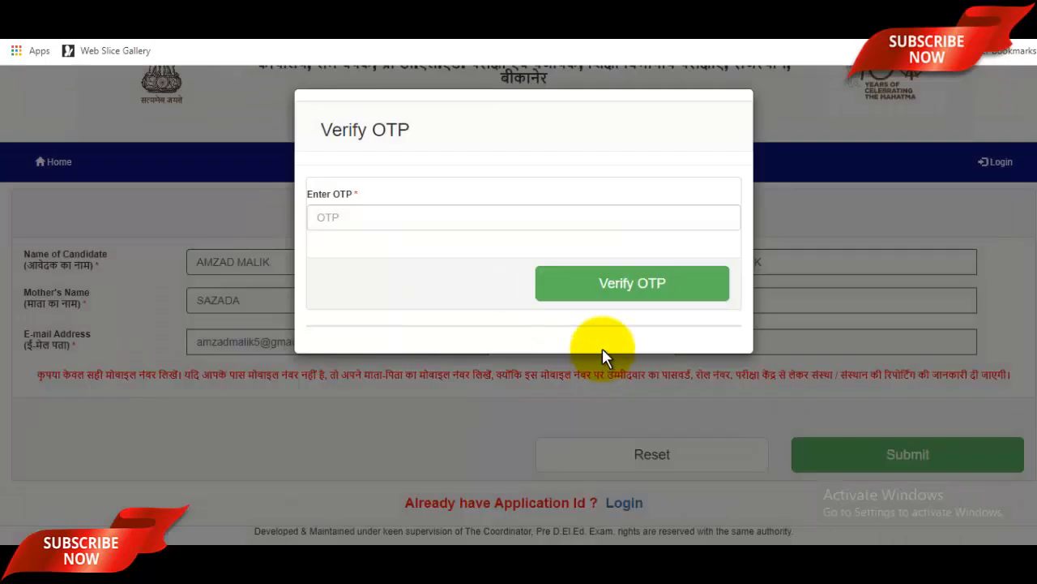
click(403, 217)
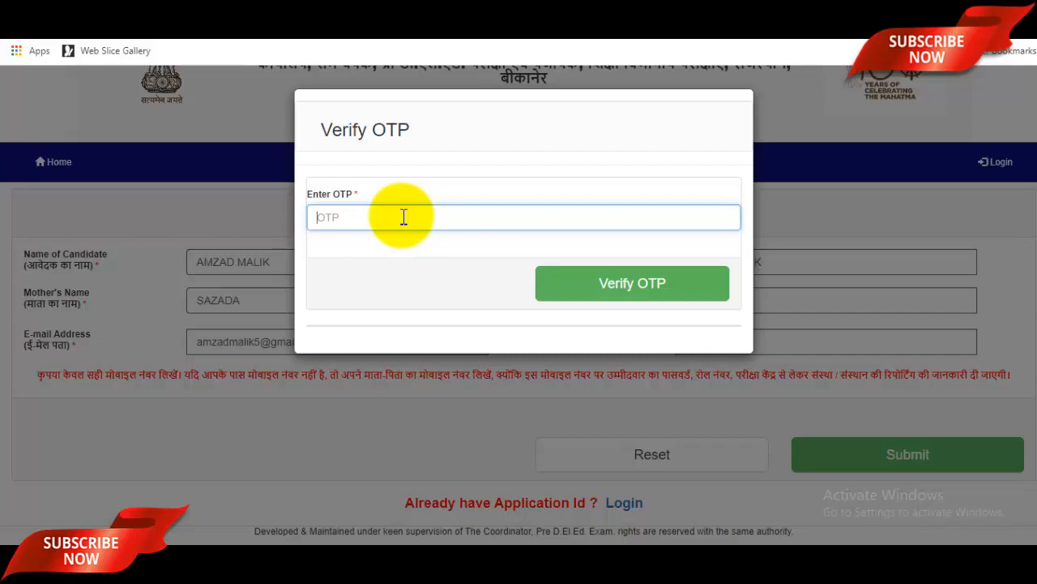
click(632, 283)
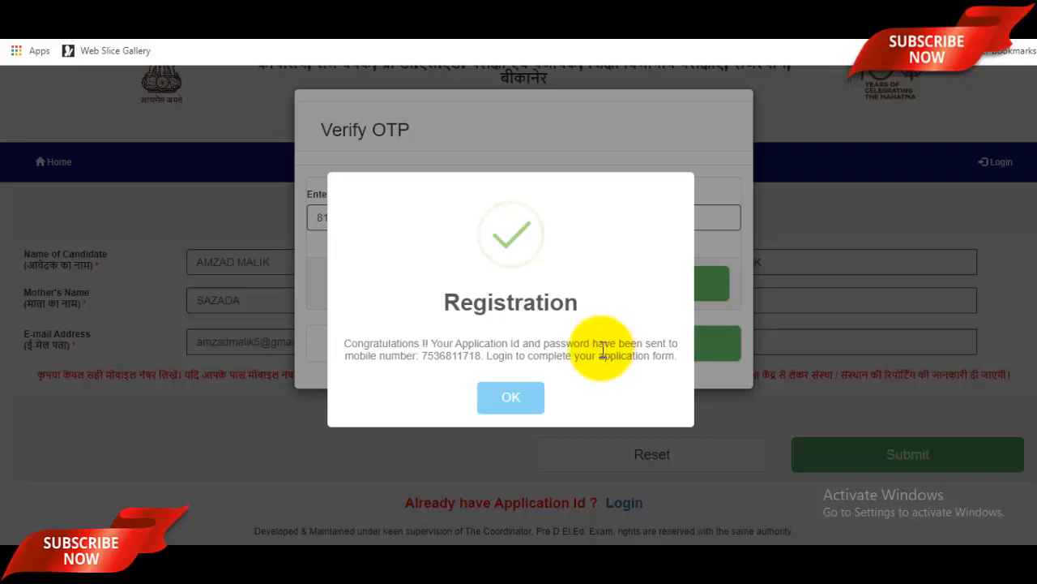
Log in with the new Application Id and password in the Login Panel.
click(500, 395)
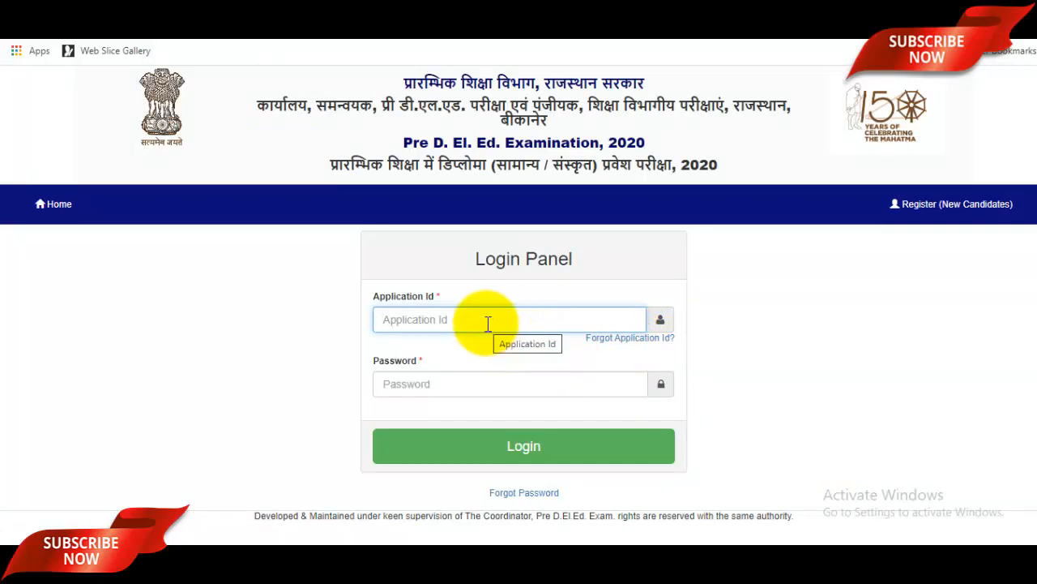
click(483, 384)
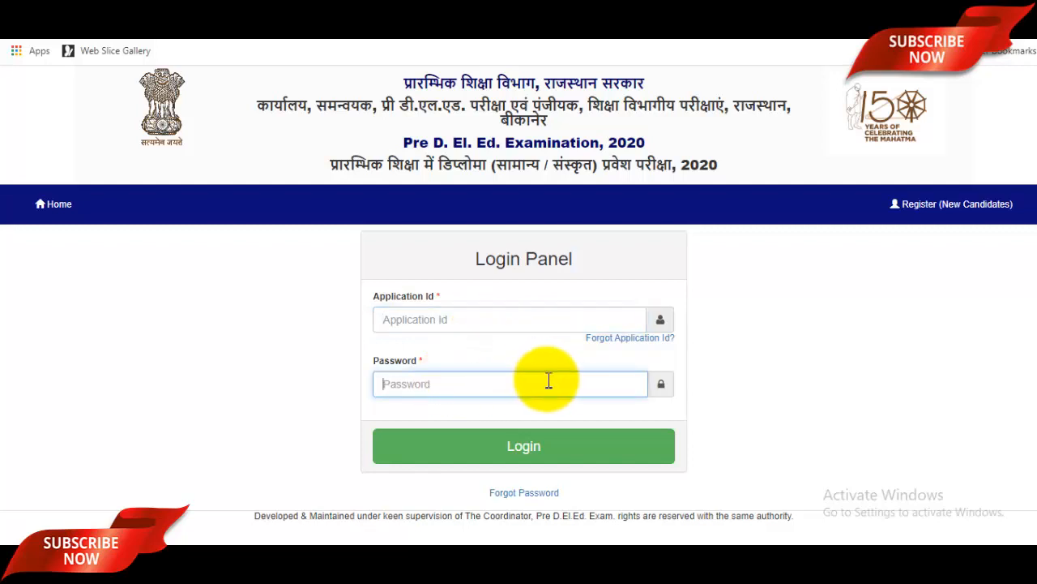
click(562, 453)
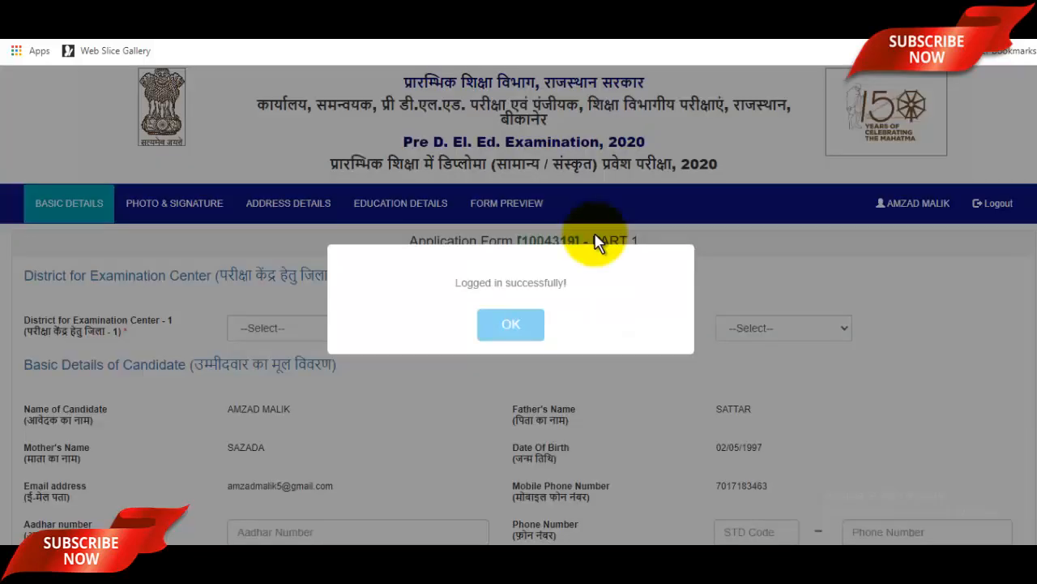
click(519, 326)
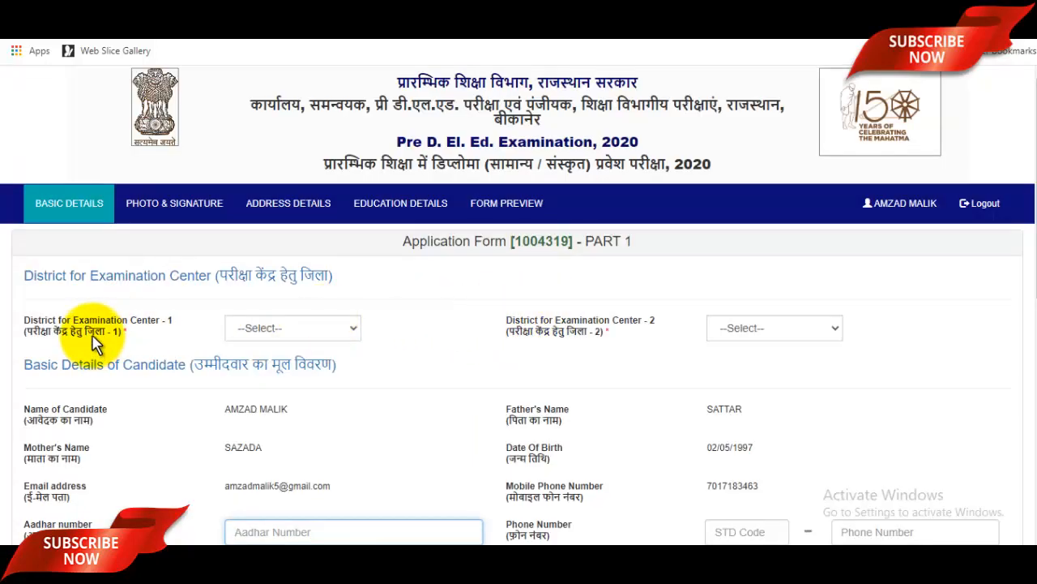
Choose KOTA for exam centre District 1 and AJMER for District 2.
click(317, 326)
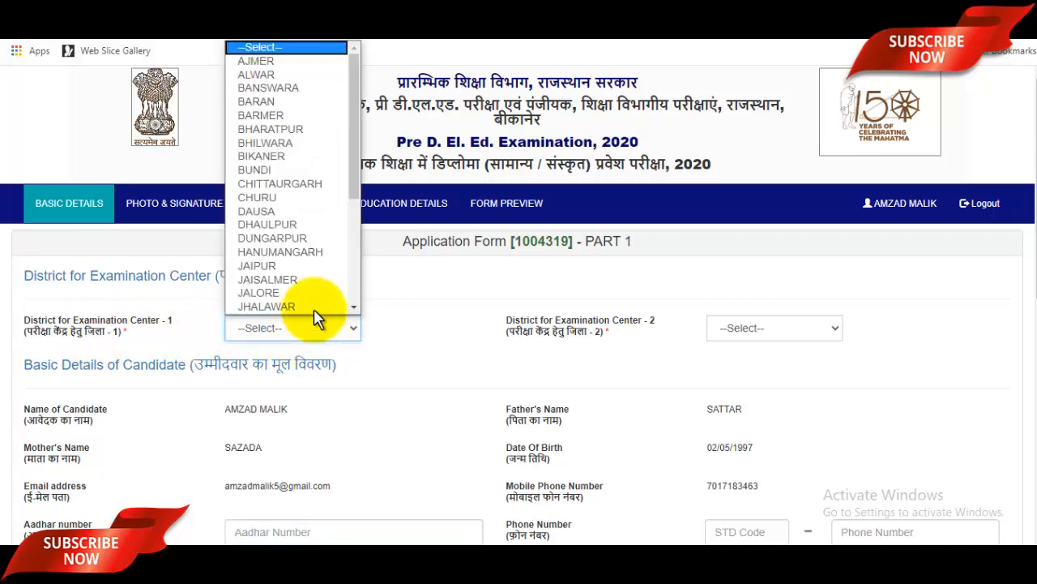
scroll(301, 203, down, 5)
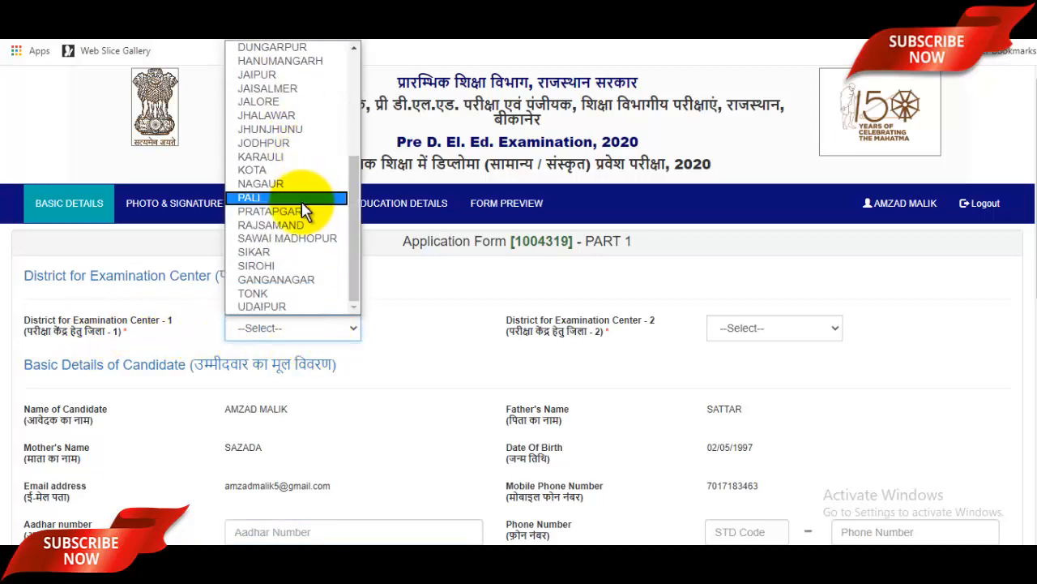
click(275, 170)
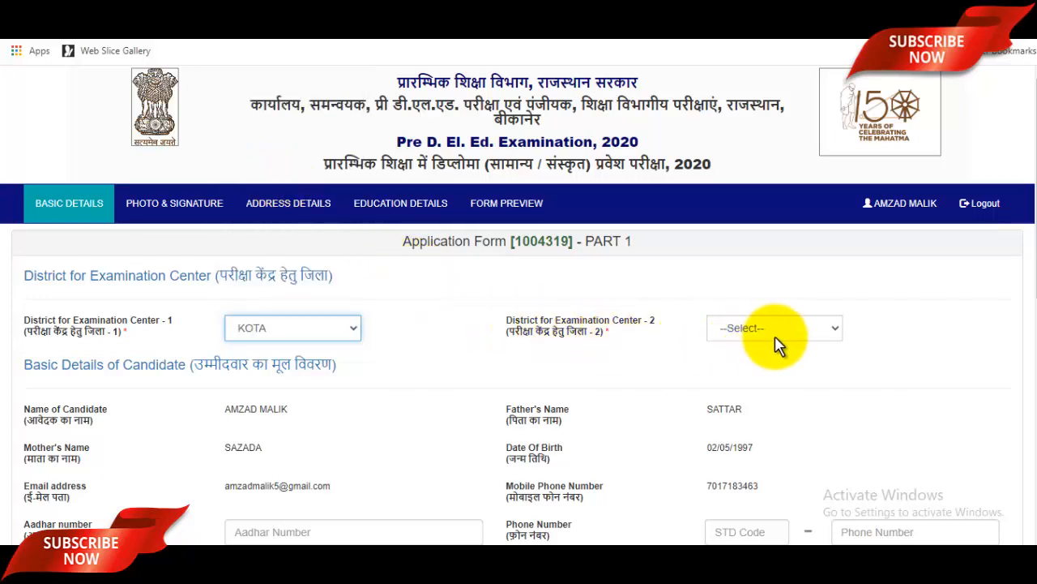
click(813, 336)
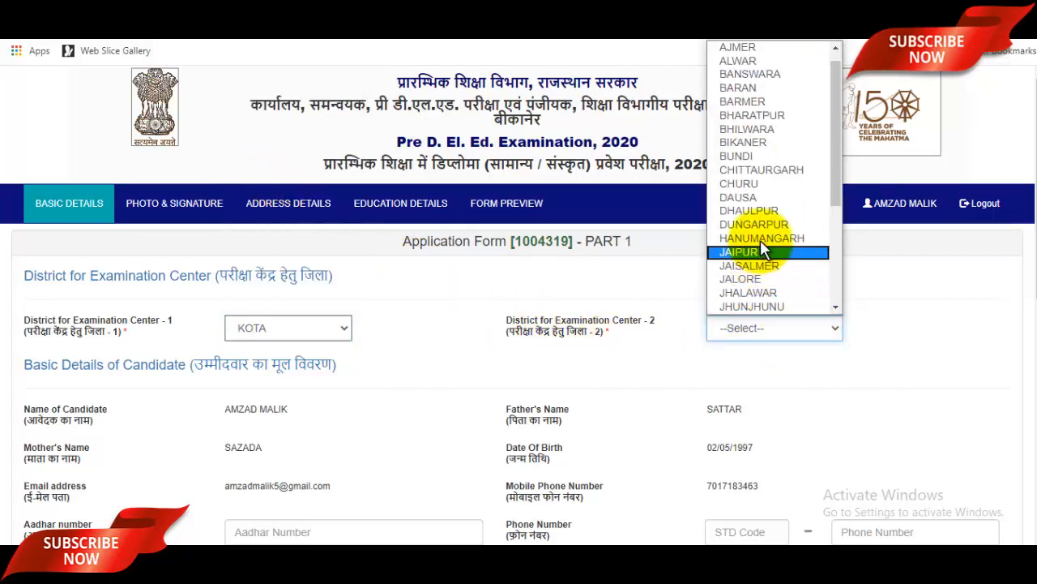
scroll(766, 97, up, 1)
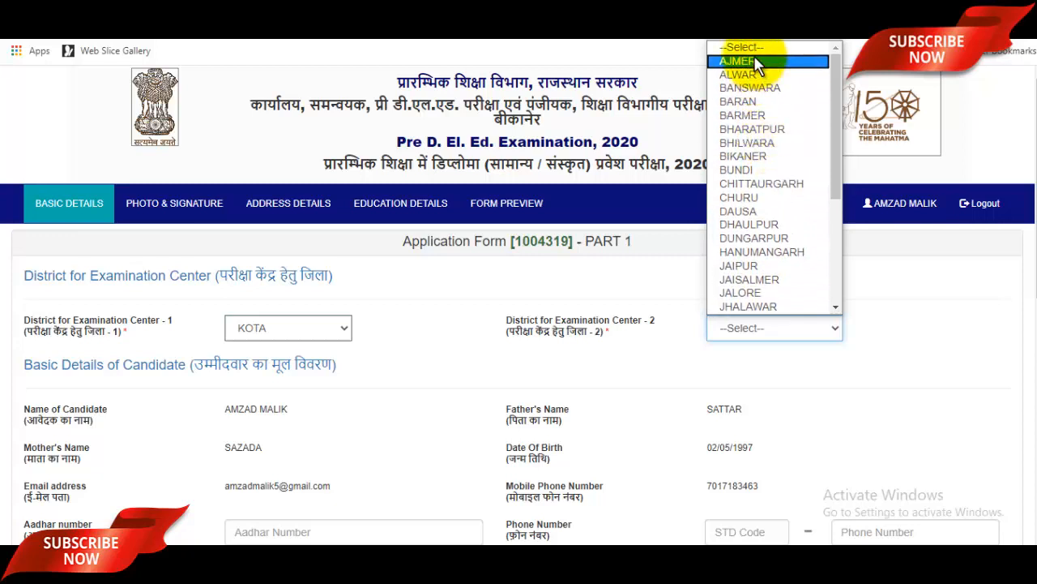
click(754, 59)
Enter the candidate's Aadhar number in Application Form Part 1.
scroll(576, 369, down, 1)
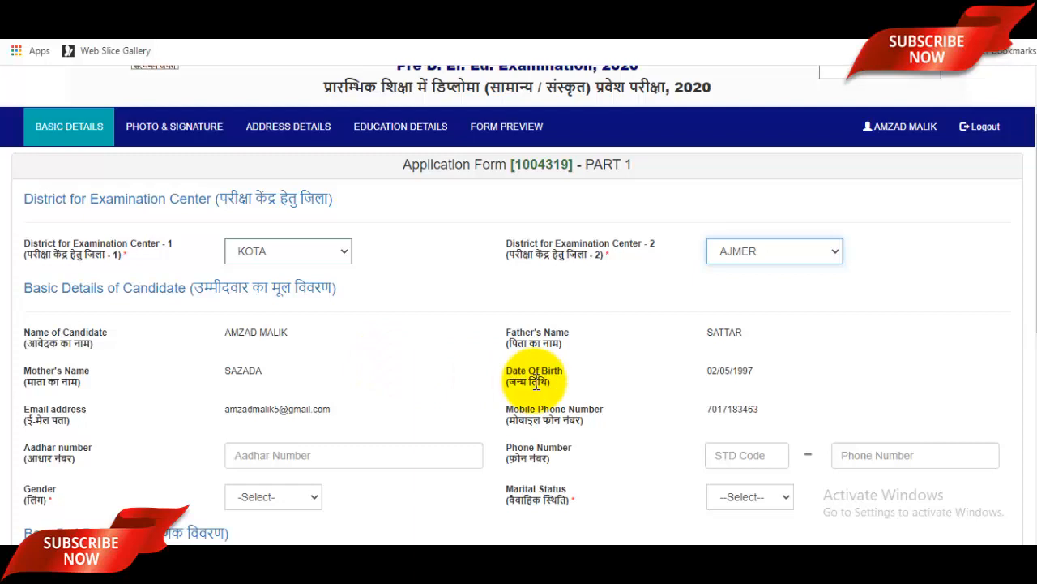
scroll(537, 387, down, 3)
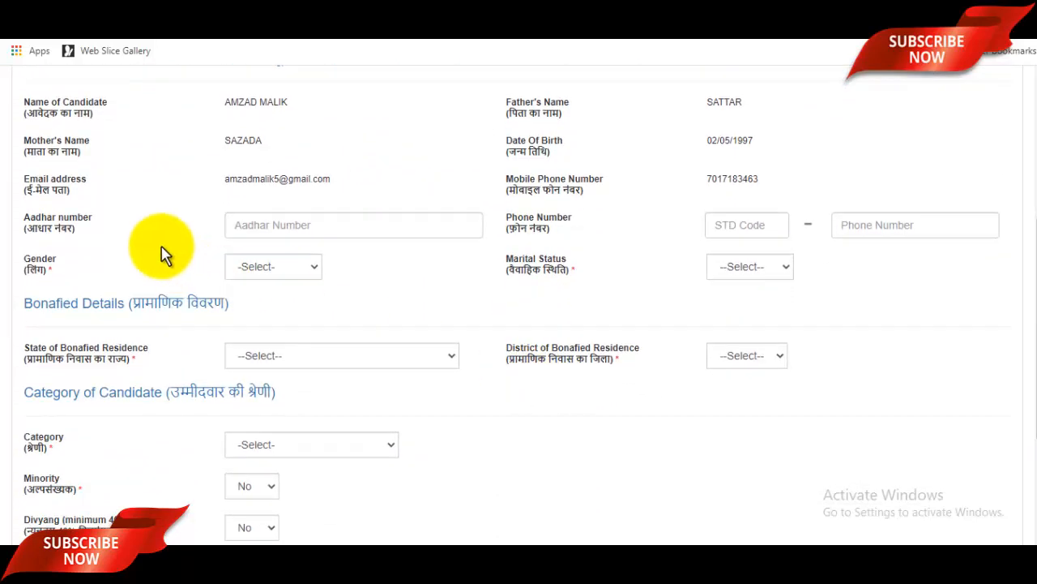
click(331, 224)
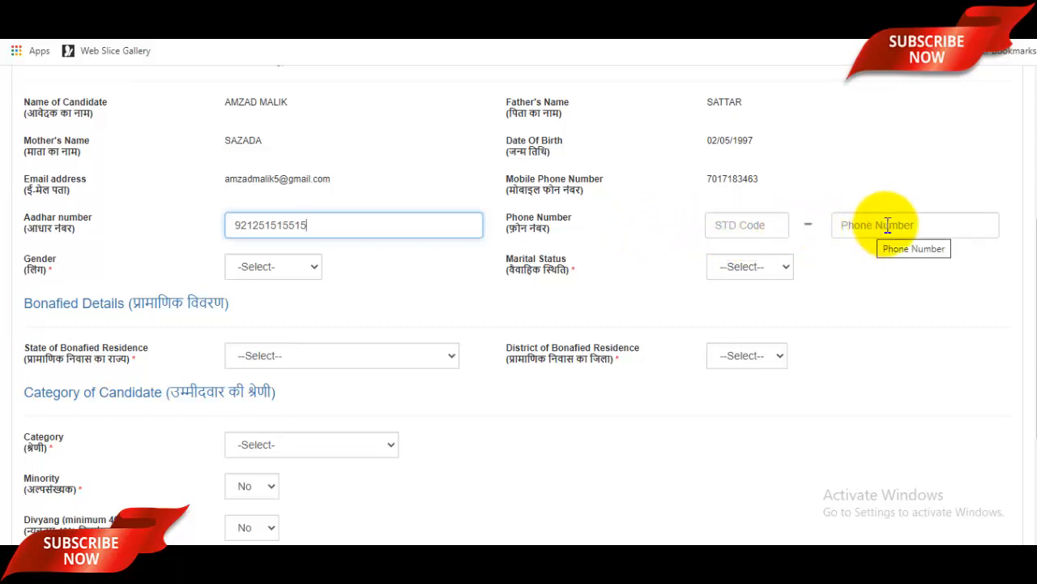
click(296, 270)
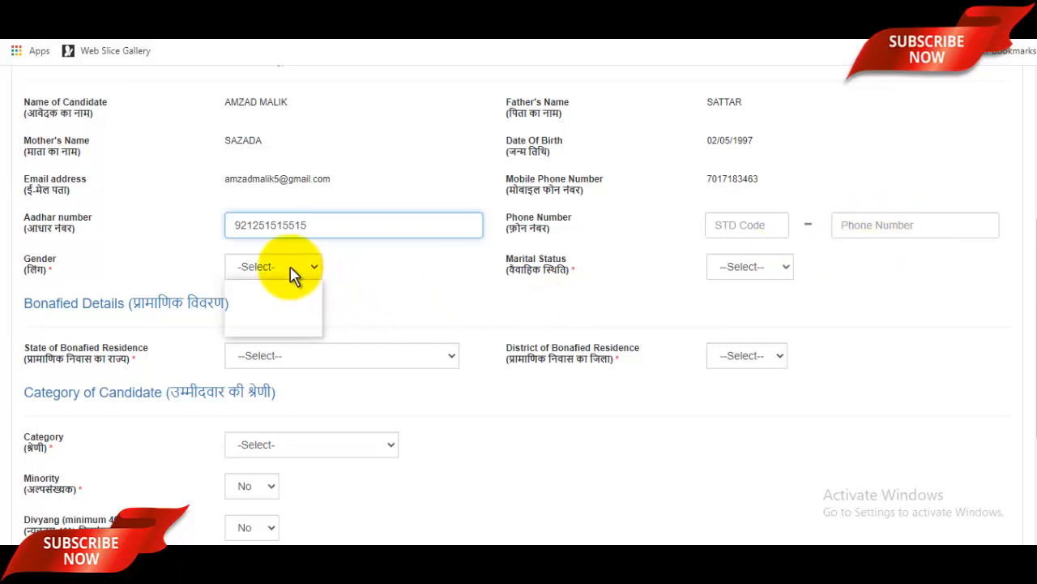
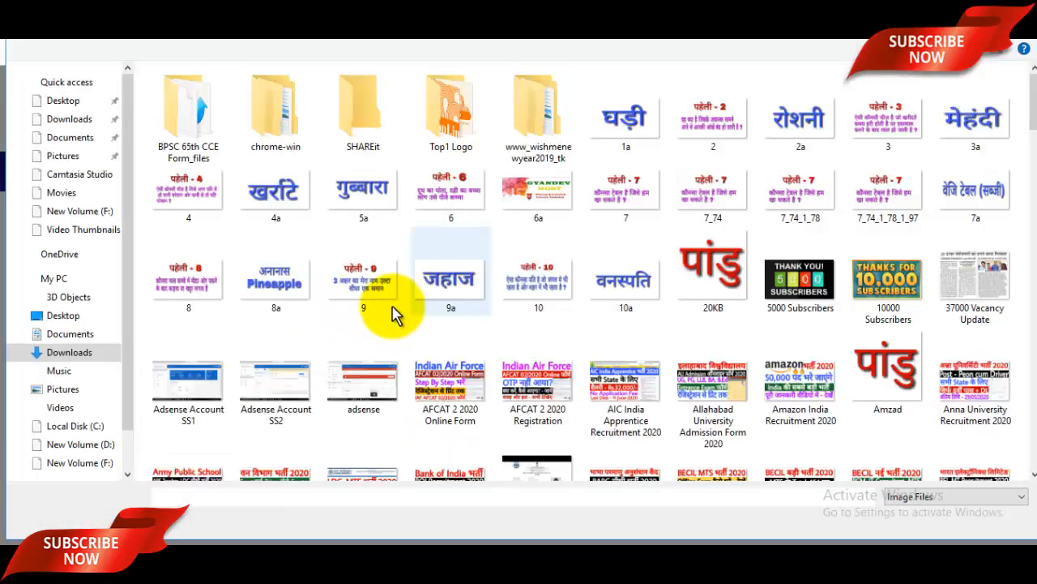
Upload randompassport.jpg as the photo, zoomed out, cropped and confirmed.
click(65, 156)
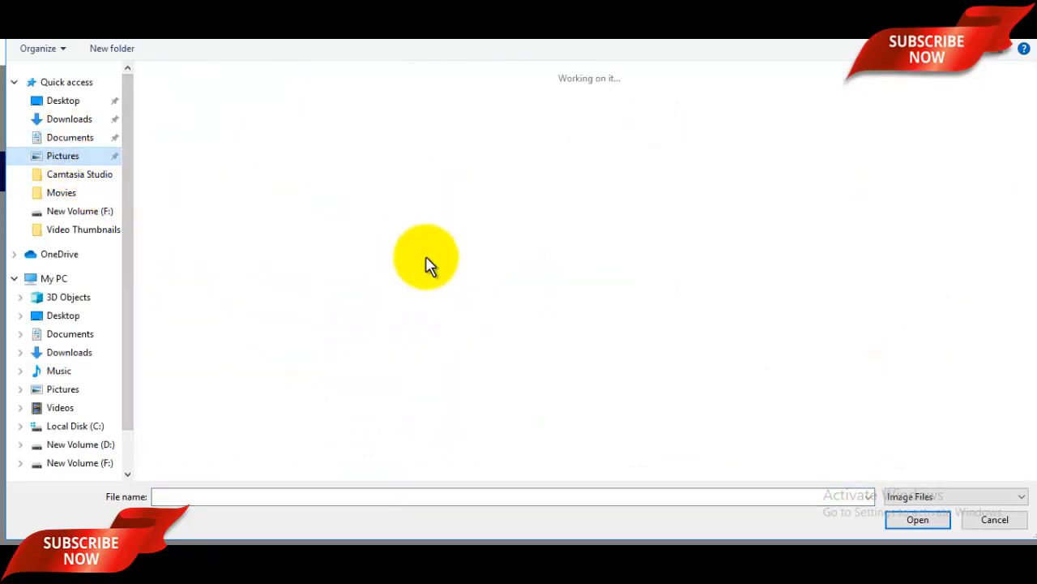
scroll(487, 382, down, 3)
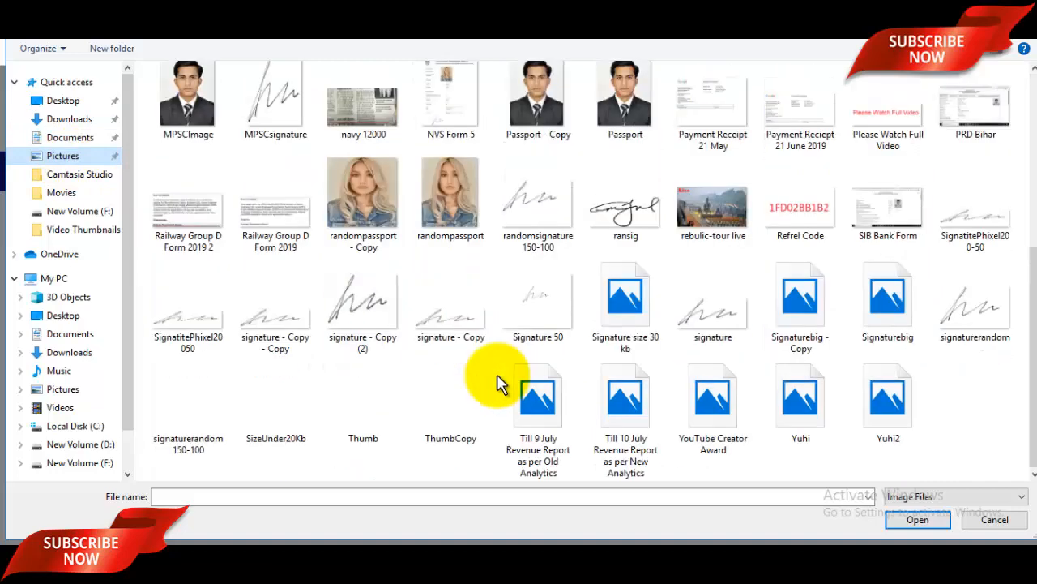
click(447, 235)
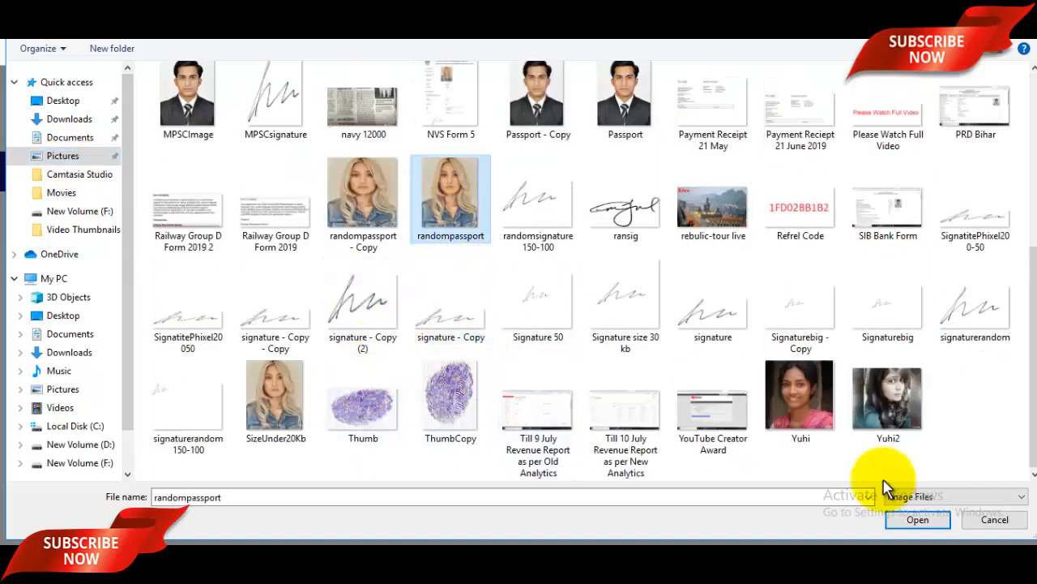
click(918, 520)
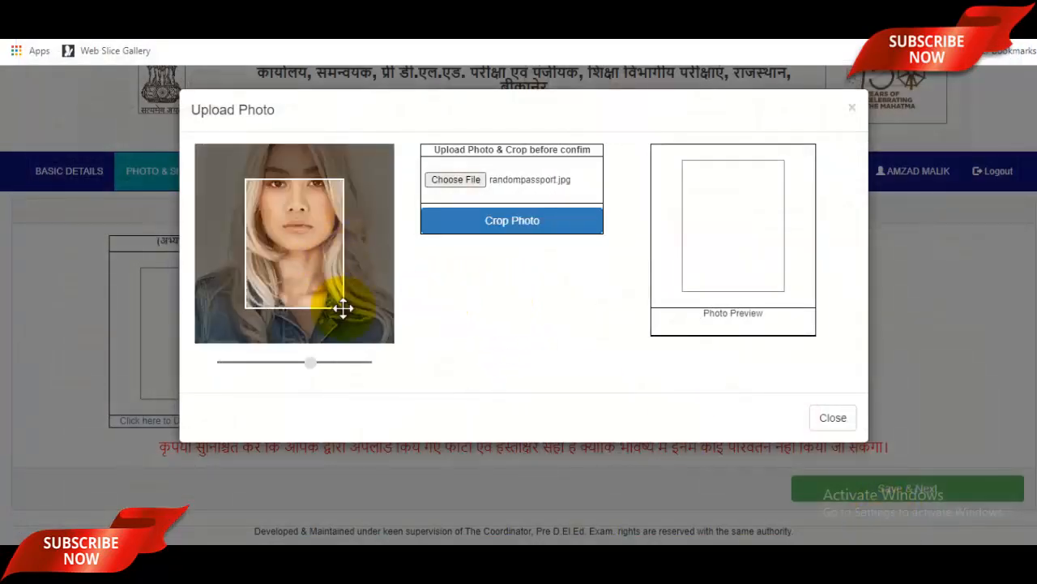
drag(313, 364, 216, 382)
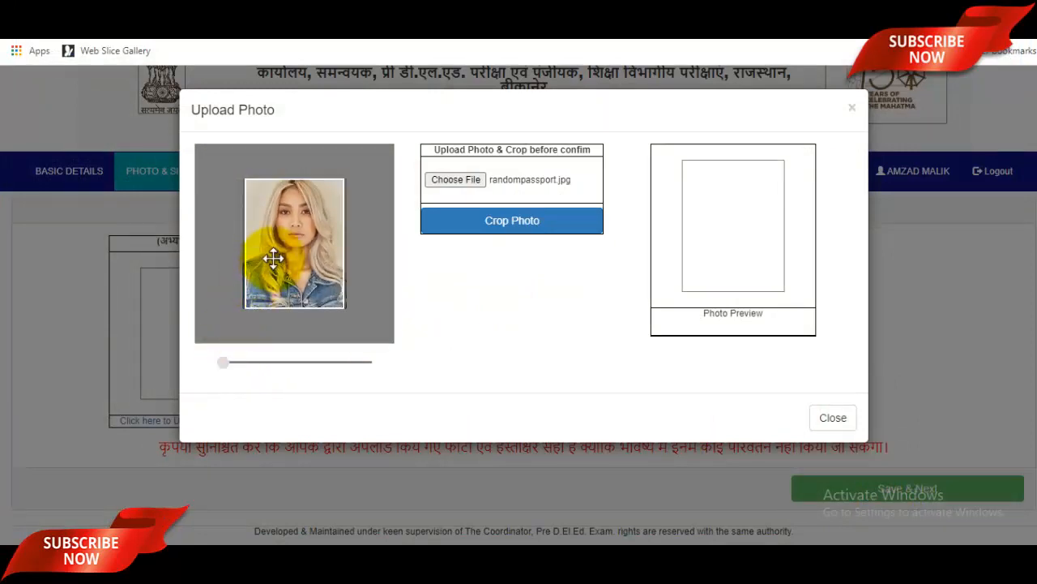
click(521, 230)
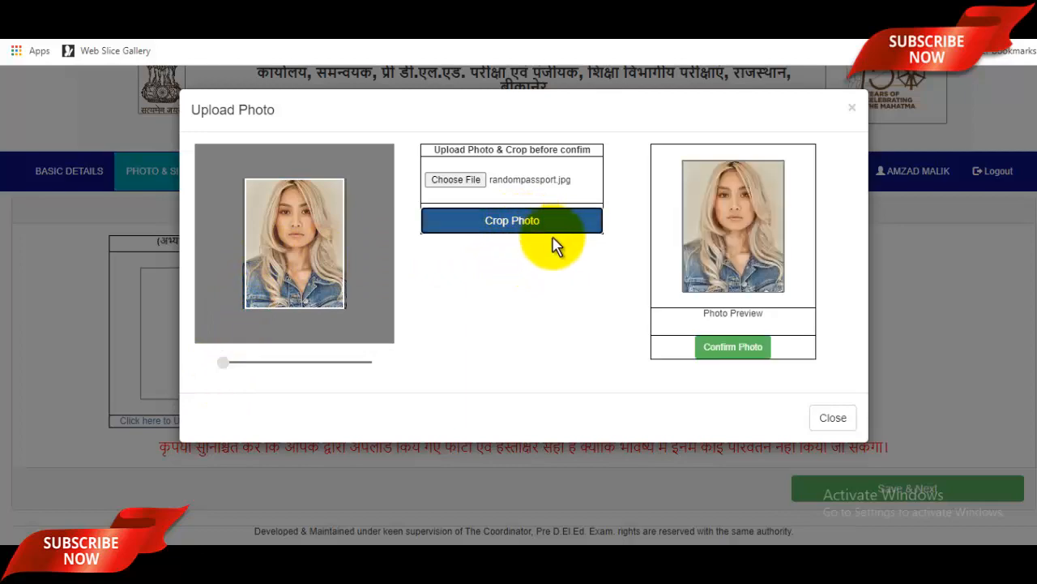
click(735, 350)
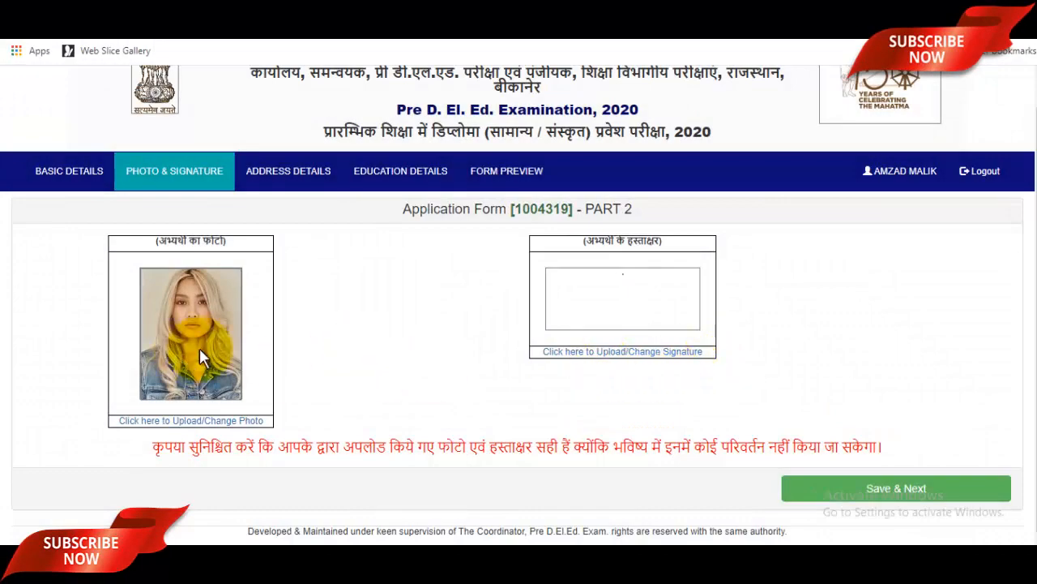
Upload, crop and confirm signaturerandom.jpg as the signature, then save this part.
click(624, 351)
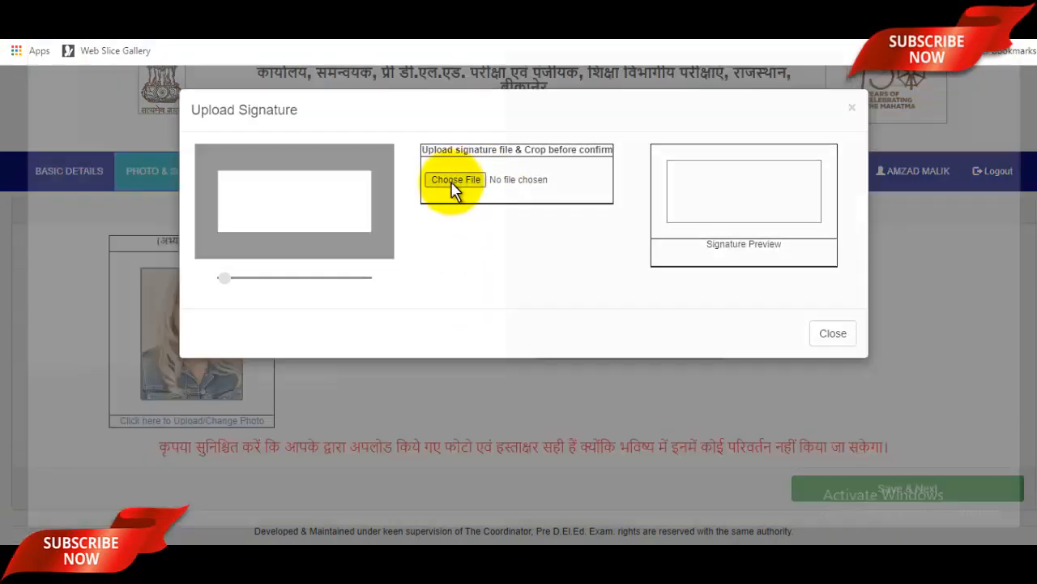
click(454, 185)
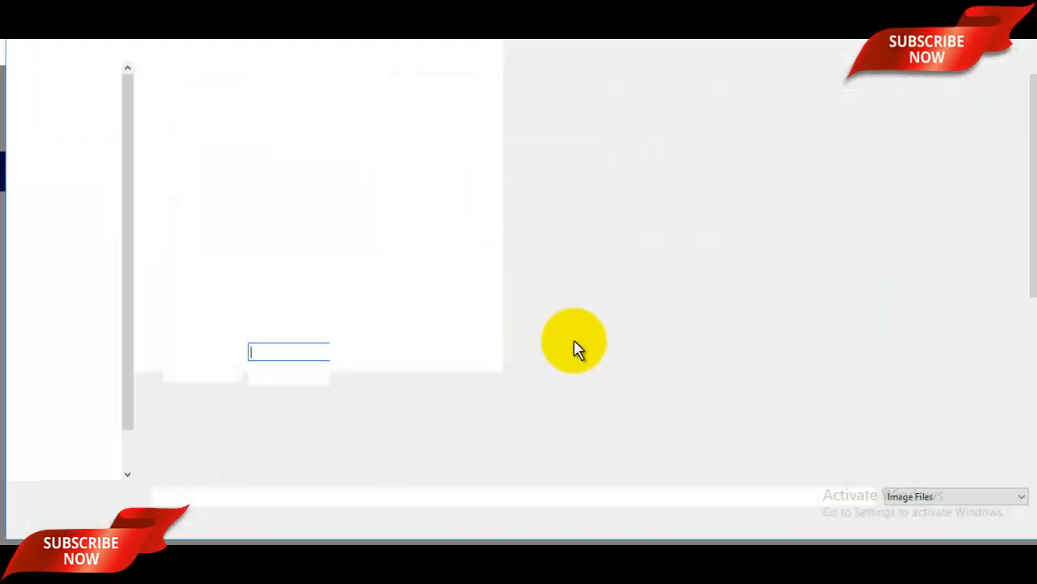
scroll(617, 354, down, 3)
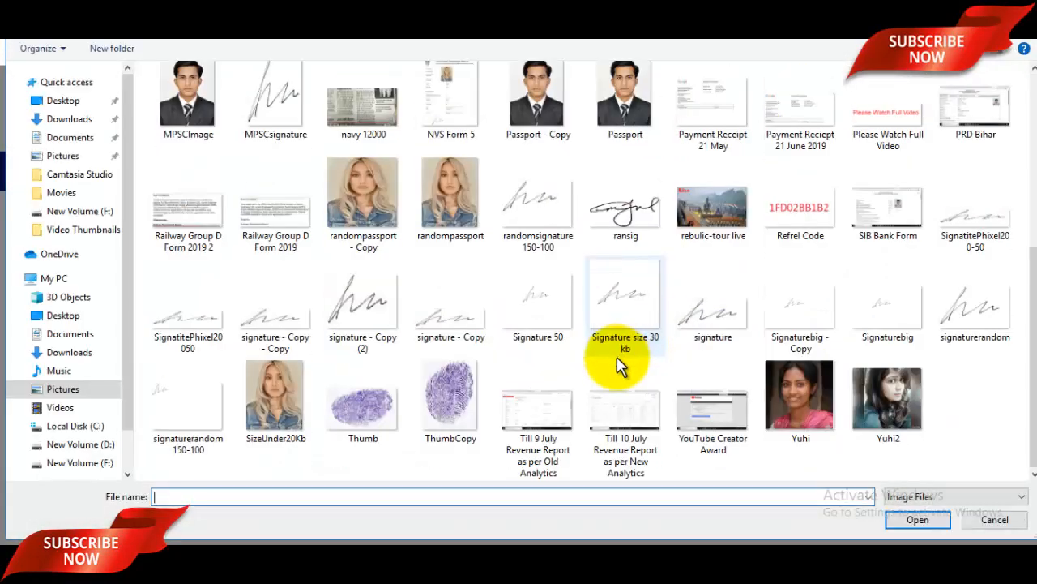
click(950, 346)
click(918, 523)
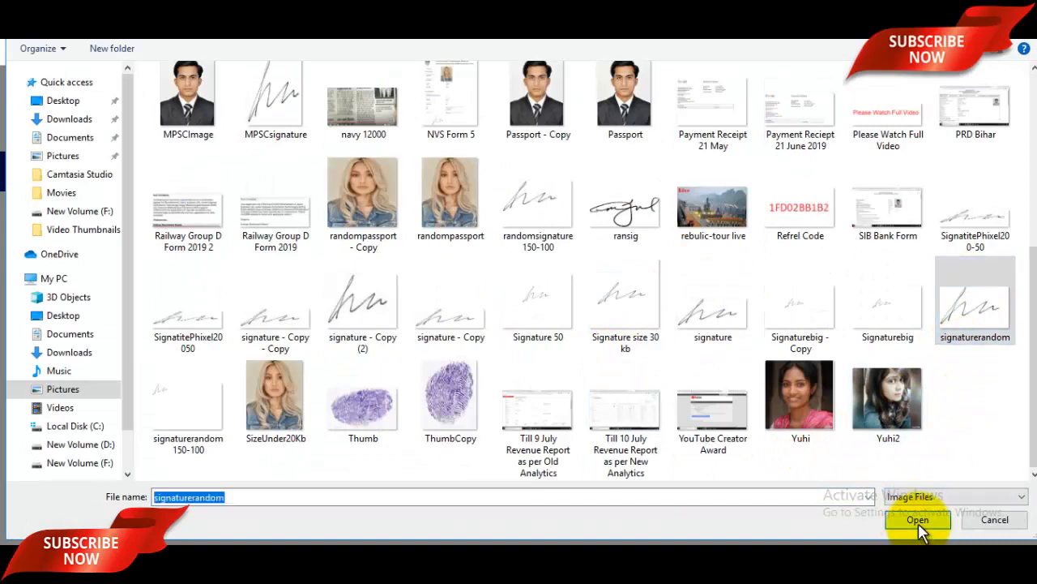
drag(233, 285, 213, 285)
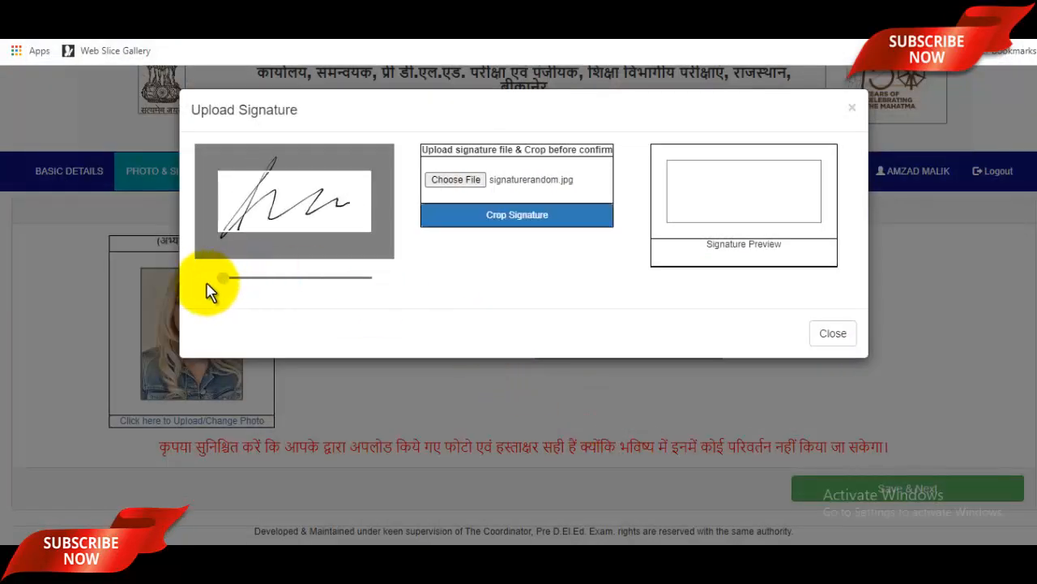
click(539, 217)
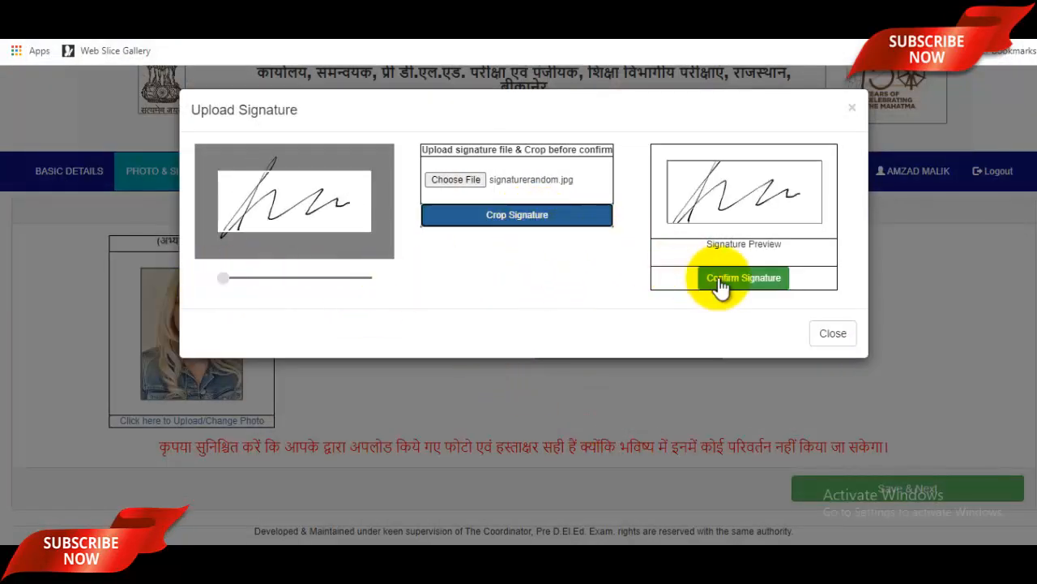
click(746, 280)
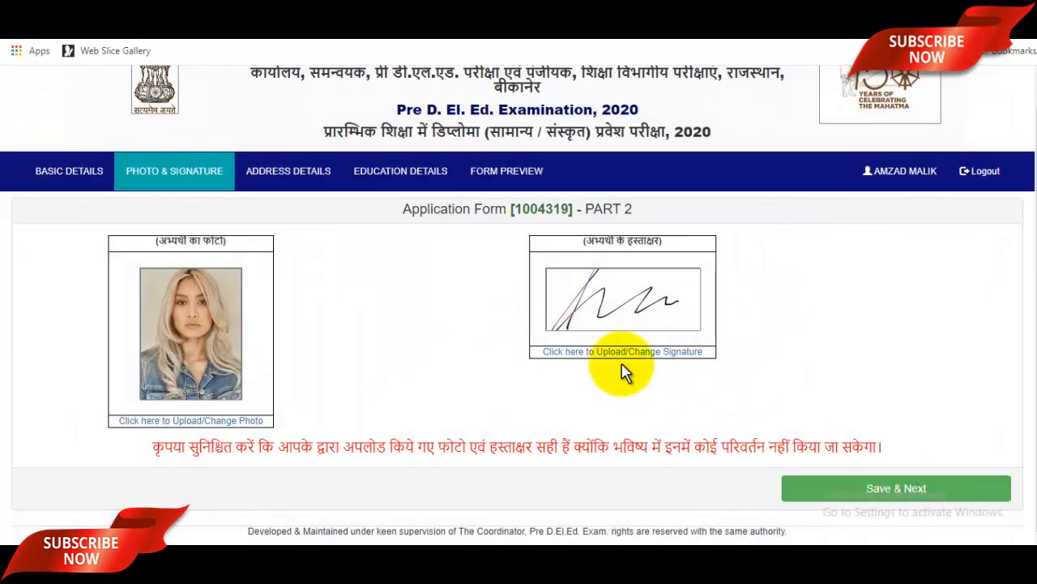
click(888, 486)
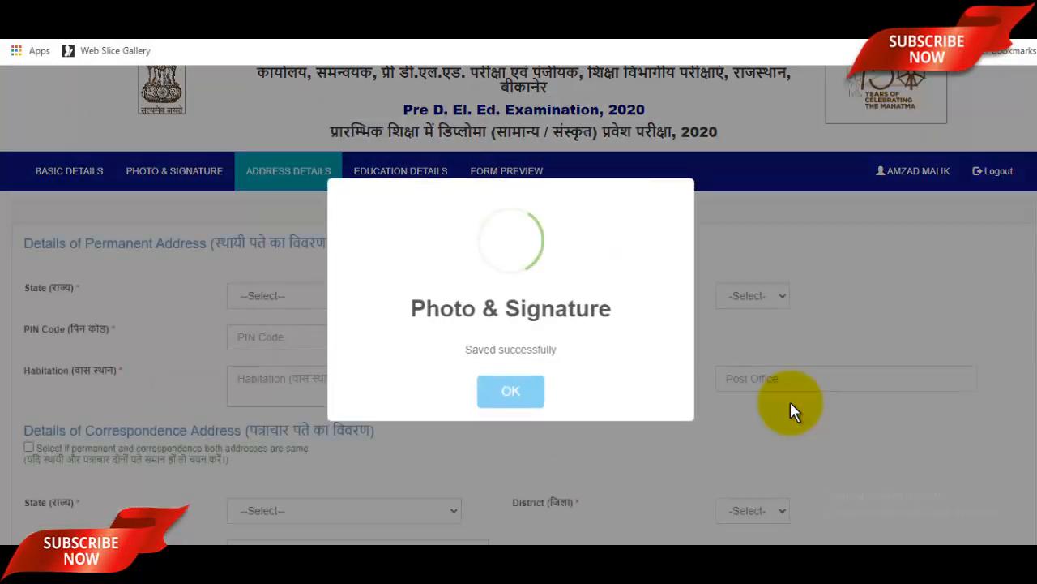
Set the permanent address state to UTTAR PRADESH and district to SAHARANPUR.
click(504, 396)
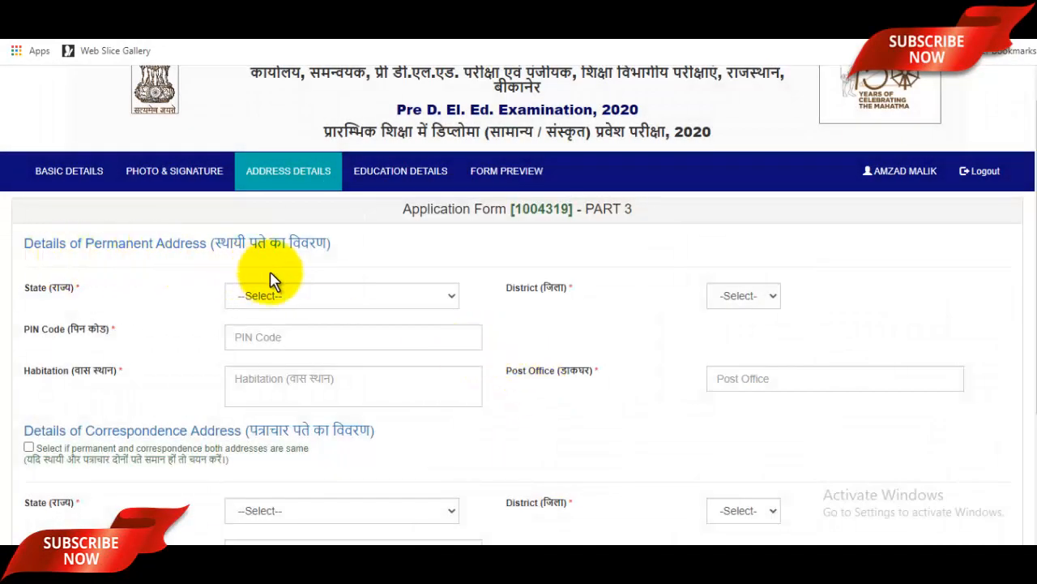
click(342, 300)
scroll(308, 210, down, 5)
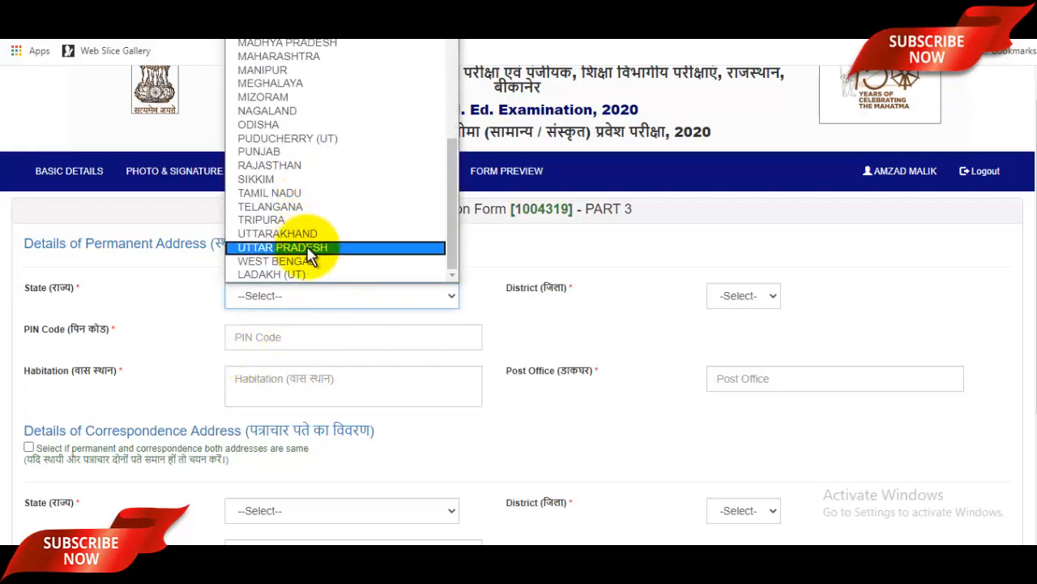
click(310, 247)
click(837, 299)
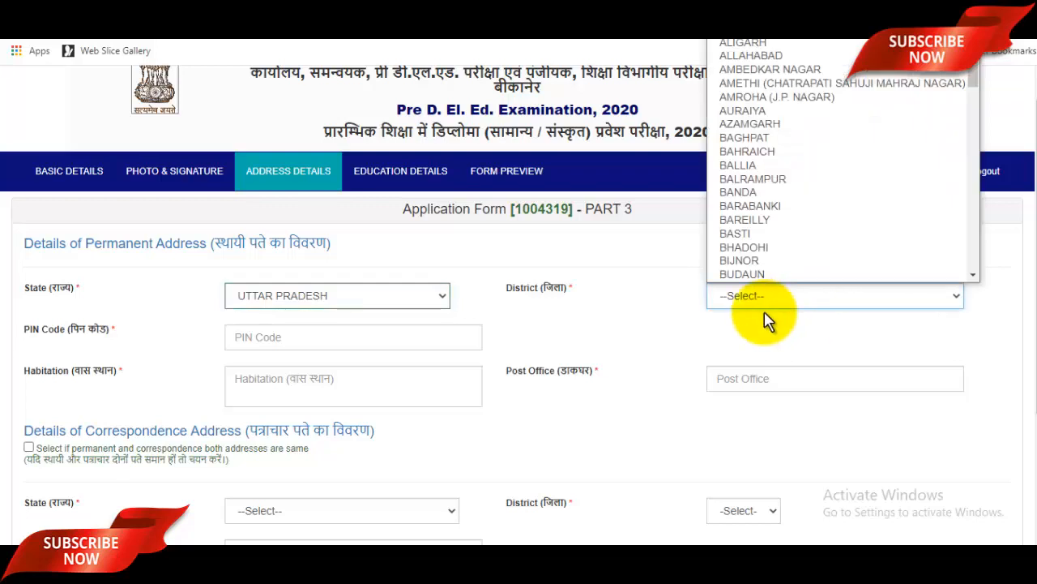
key(s)
scroll(782, 276, down, 1)
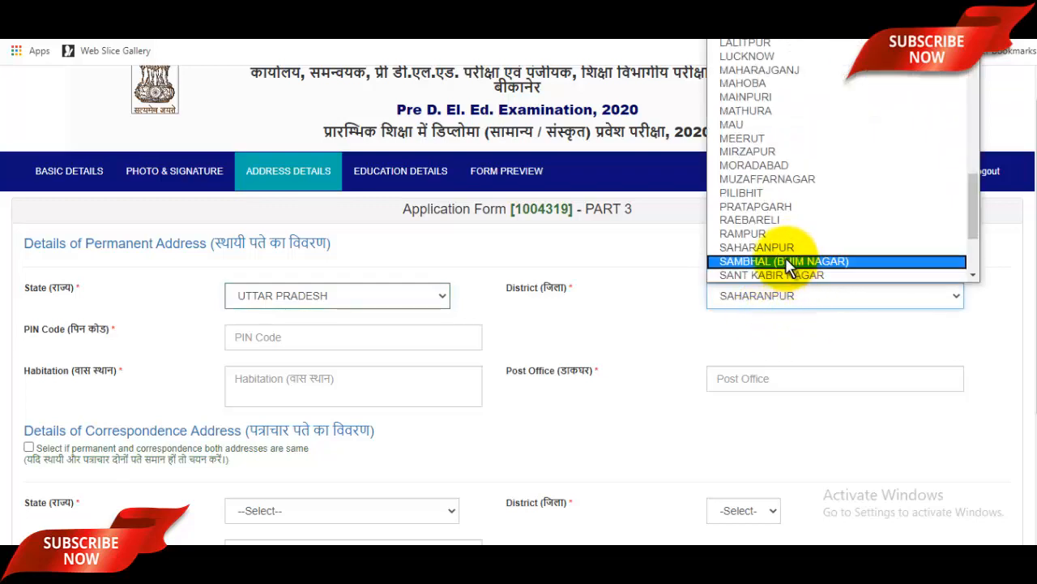
click(782, 250)
Fill in the PIN code and habitation, set correspondence same as permanent, and save.
click(308, 344)
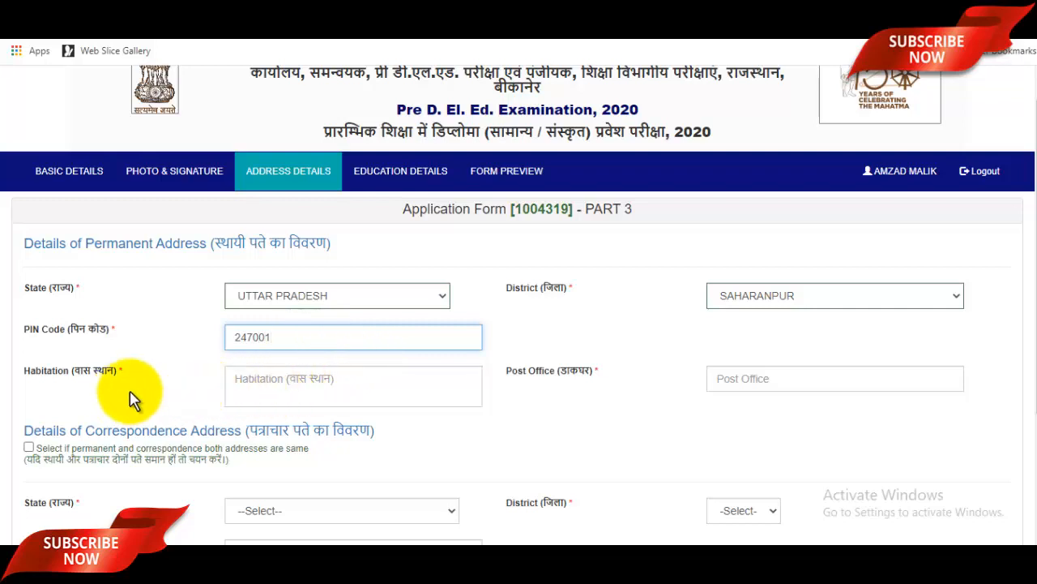
click(312, 389)
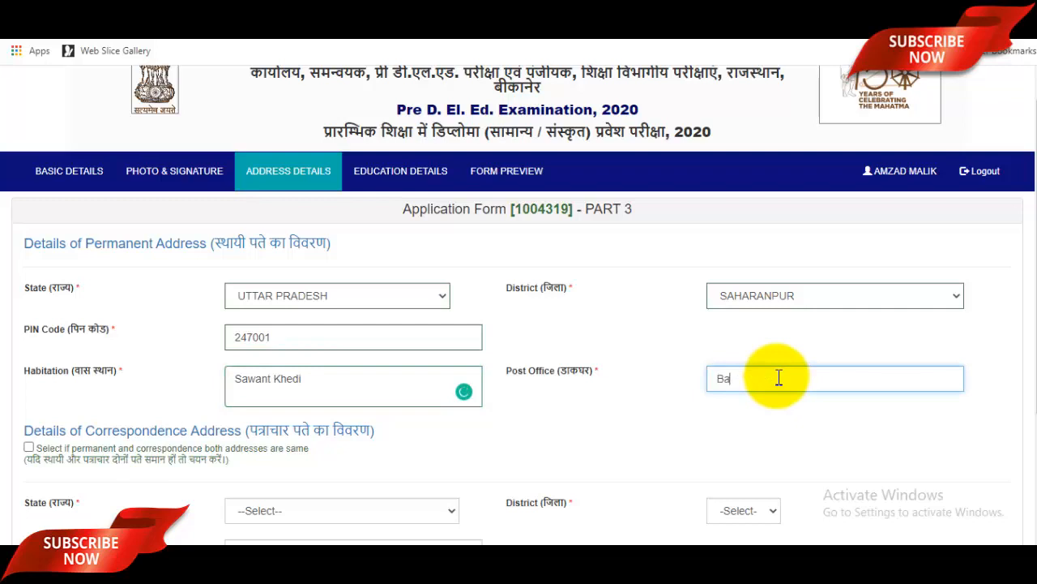
scroll(778, 378, down, 2)
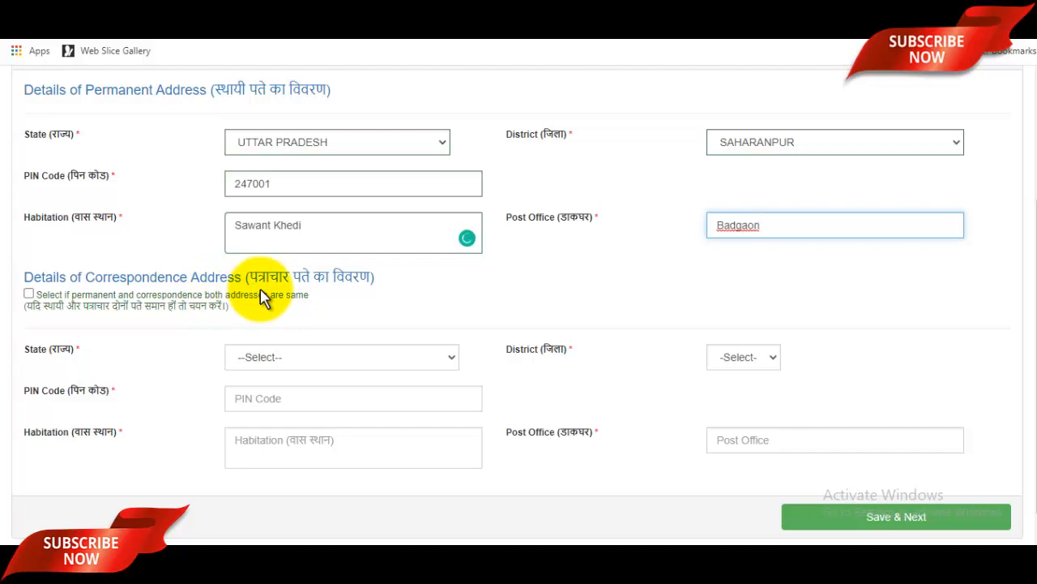
click(29, 293)
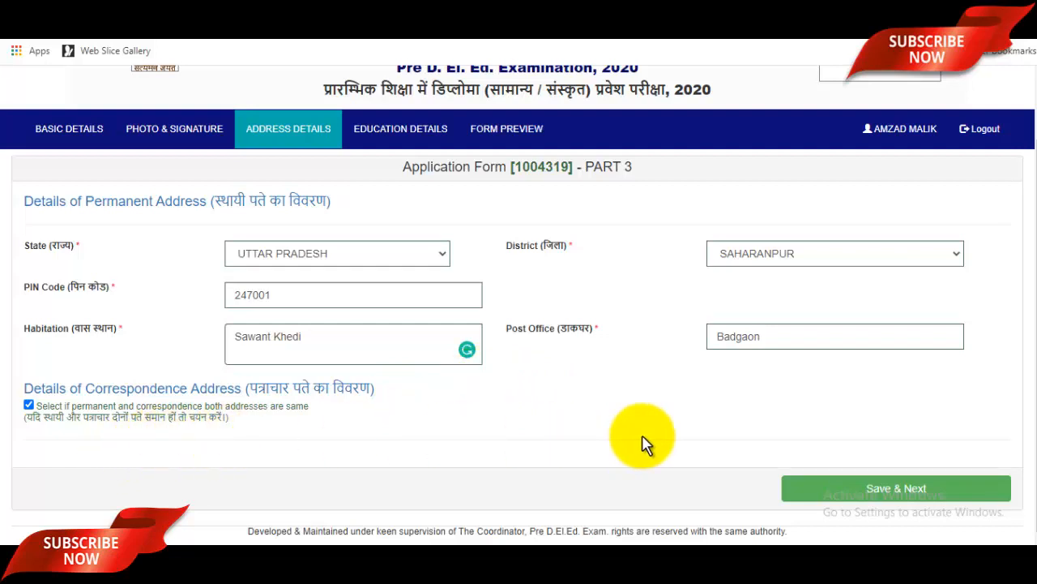
click(920, 491)
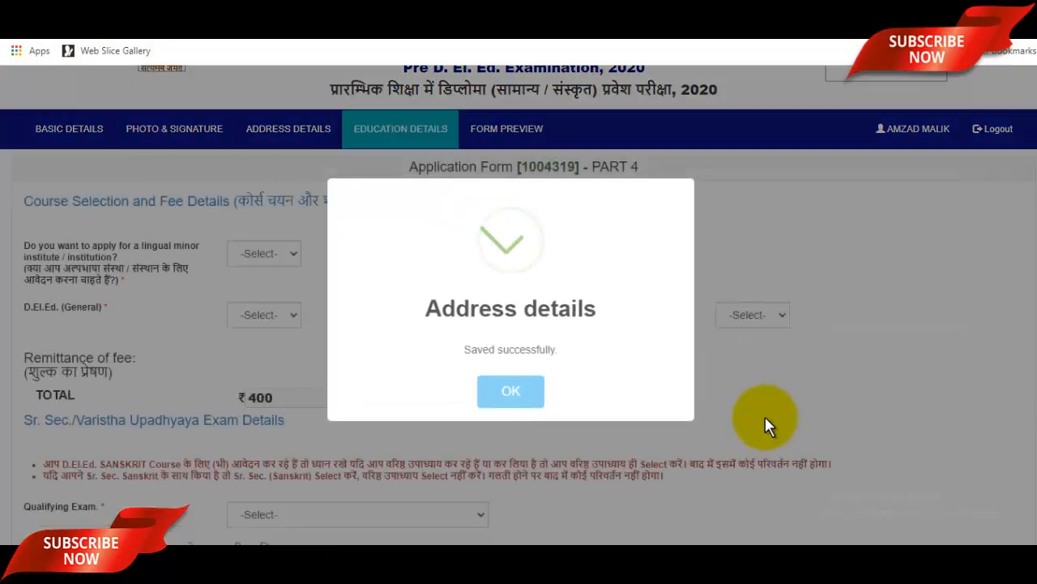
Answer Yes to applying for a lingual minor institute, with URDU as the language.
click(528, 397)
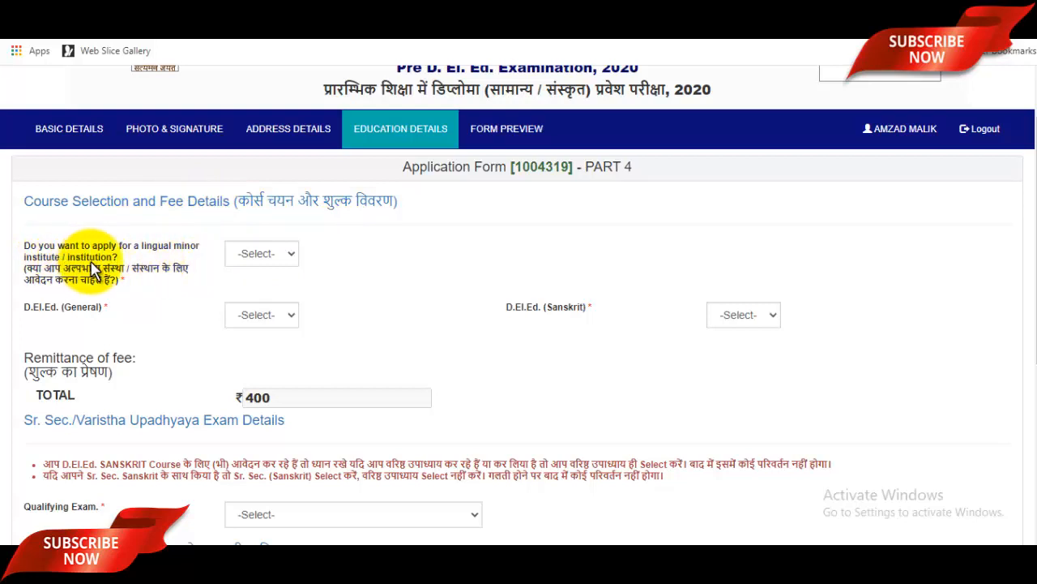
click(257, 258)
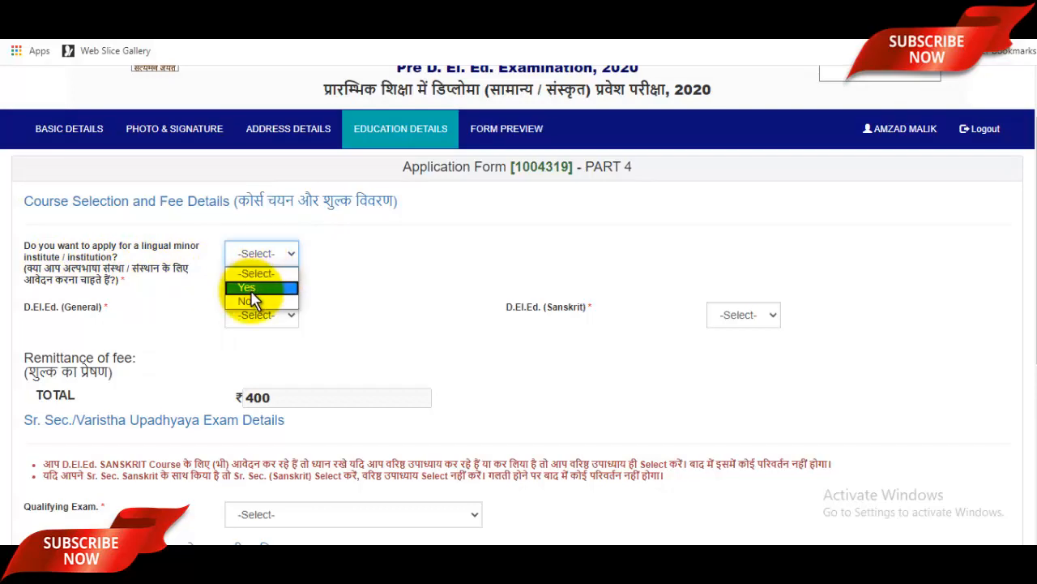
click(292, 287)
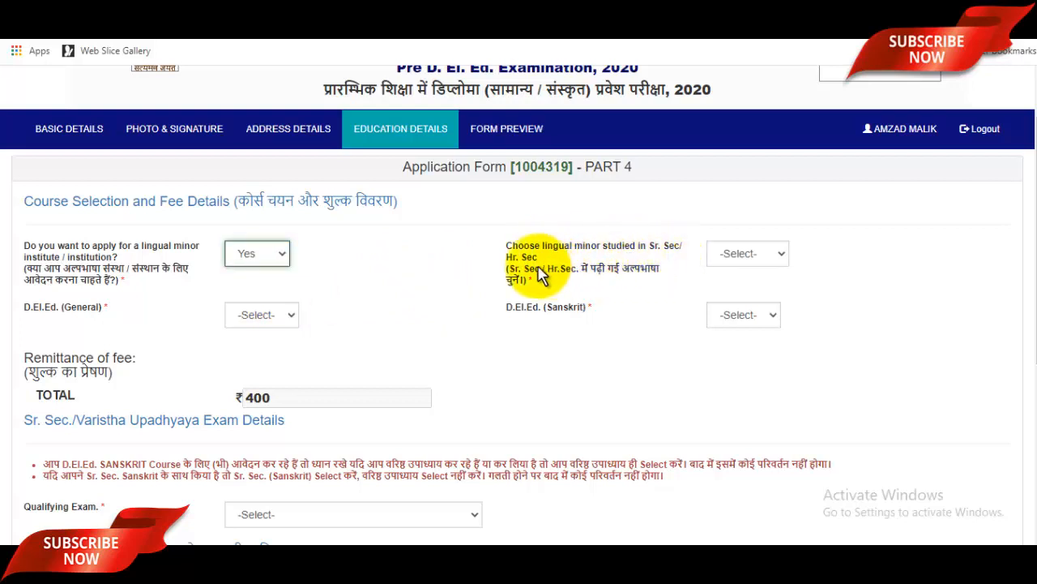
click(732, 252)
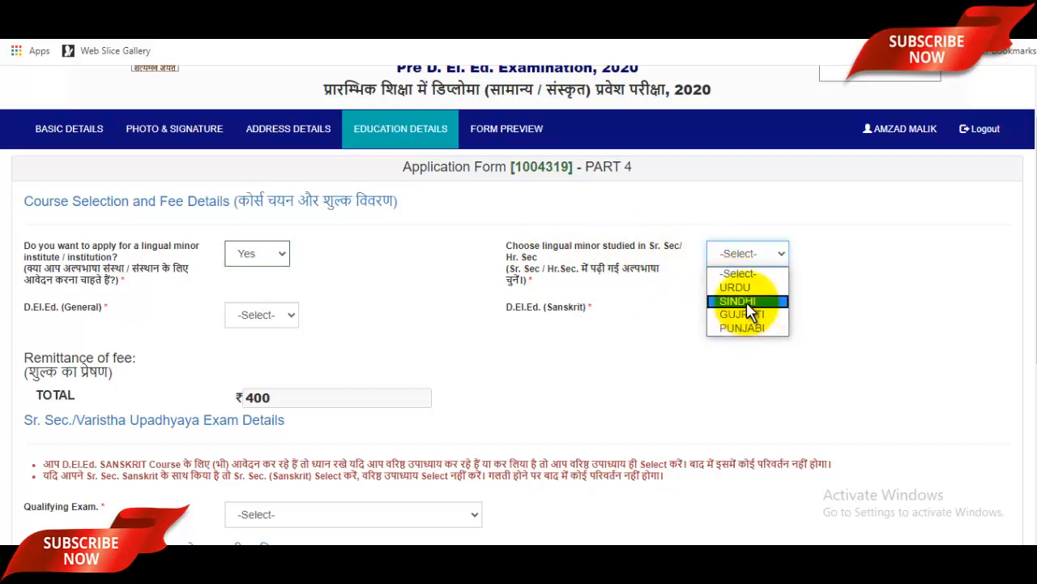
click(744, 288)
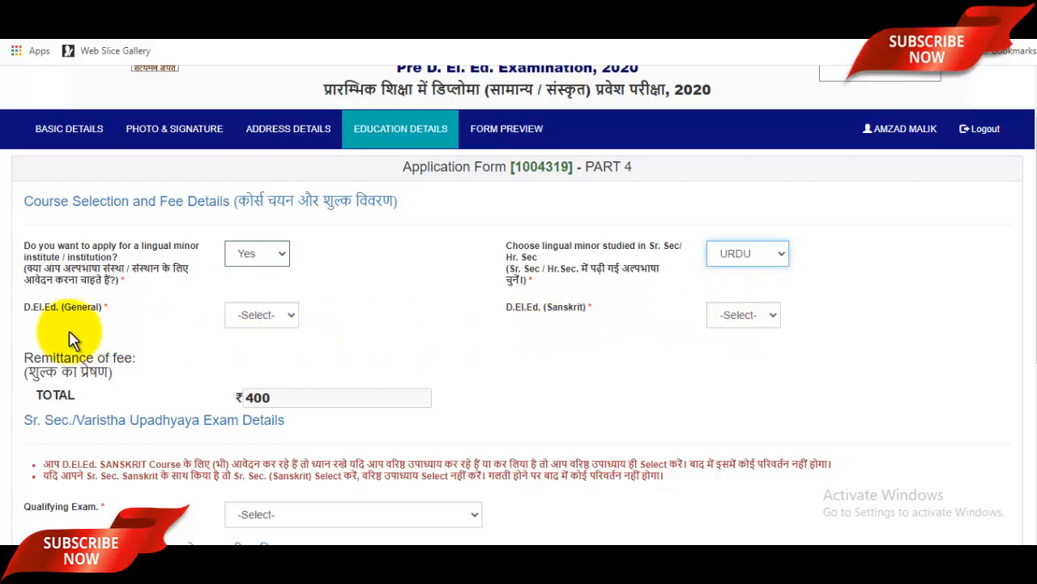
Choose Yes for D.El.Ed. (General) and No for D.El.Ed. (Sanskrit).
click(270, 324)
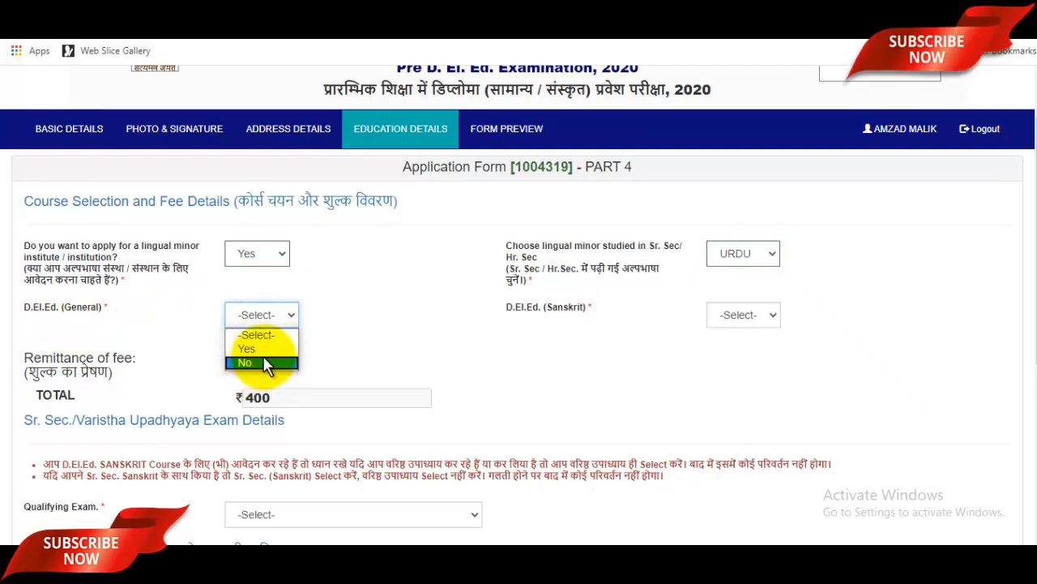
click(264, 349)
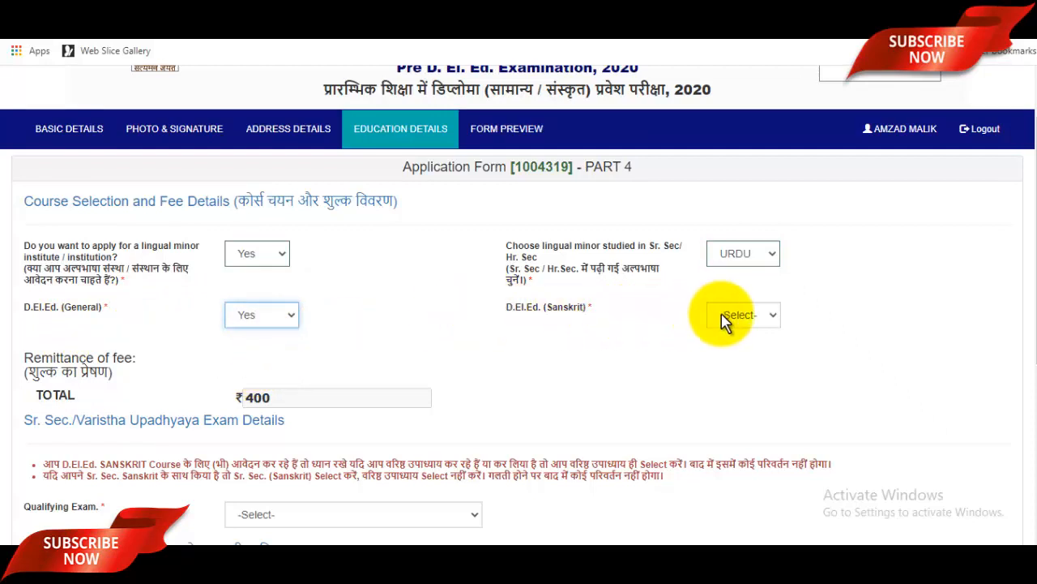
click(753, 316)
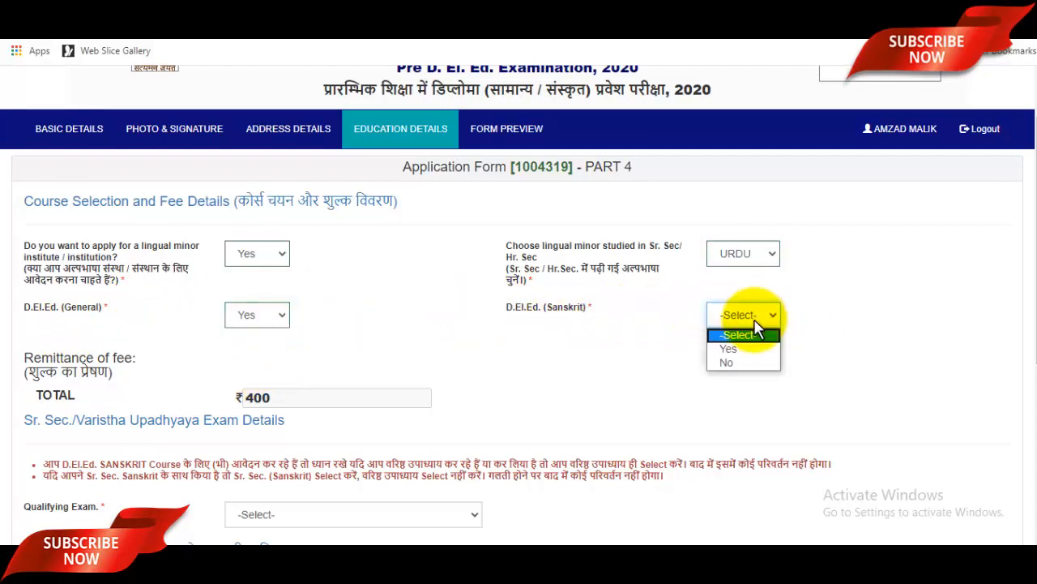
click(735, 363)
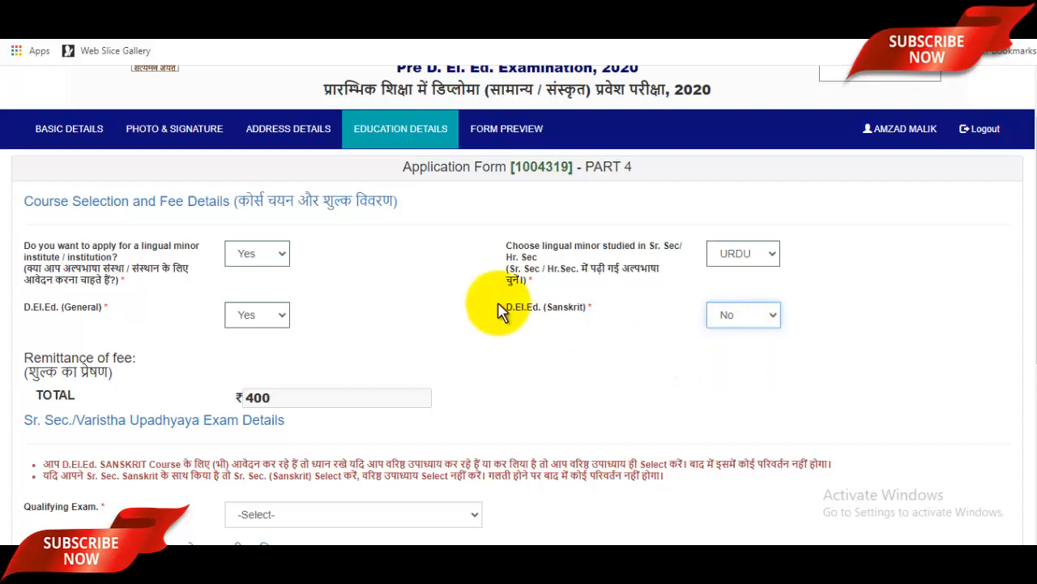
scroll(497, 300, down, 2)
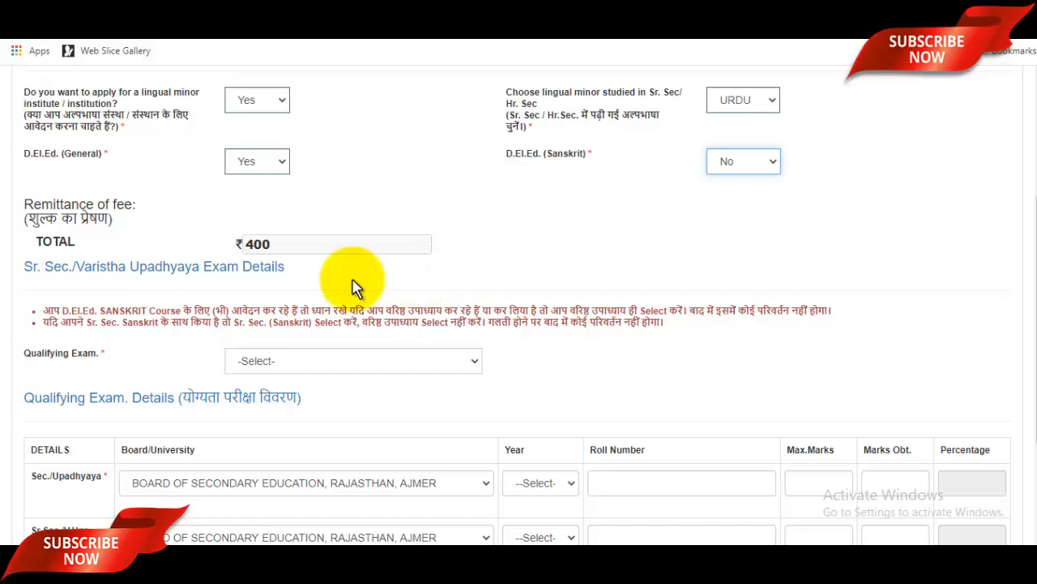
click(289, 246)
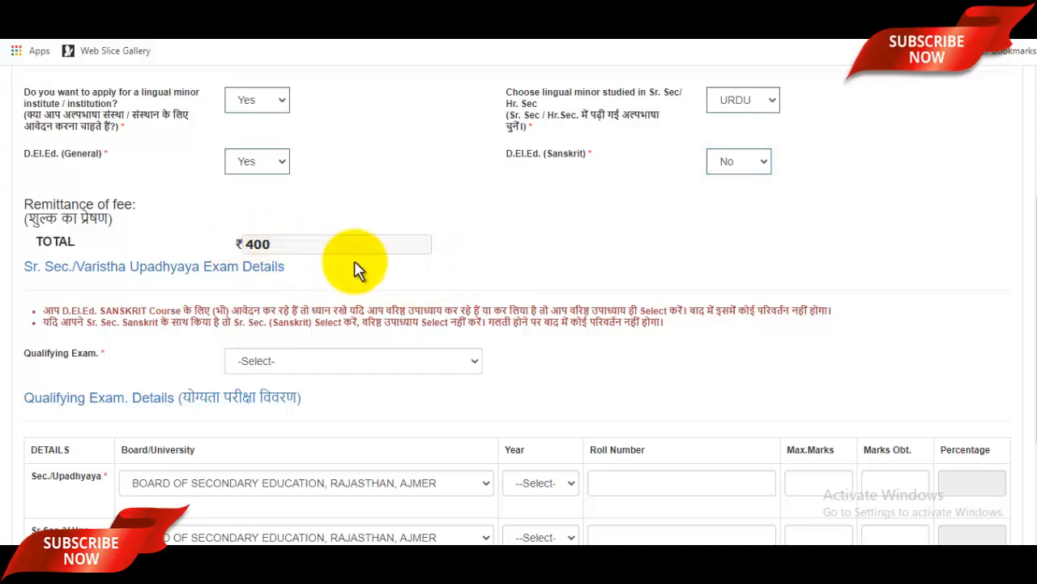
scroll(352, 270, down, 1)
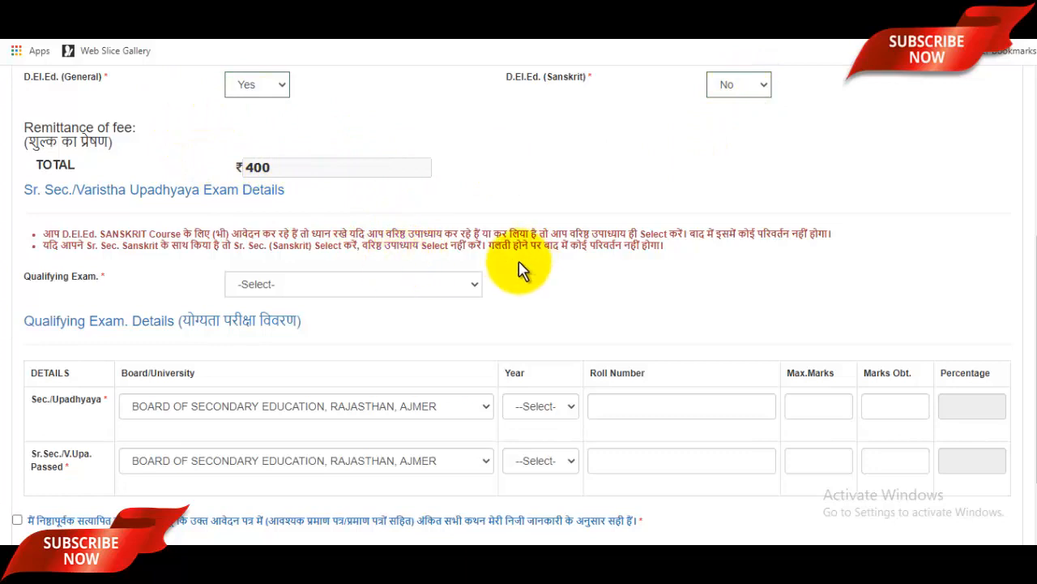
click(351, 287)
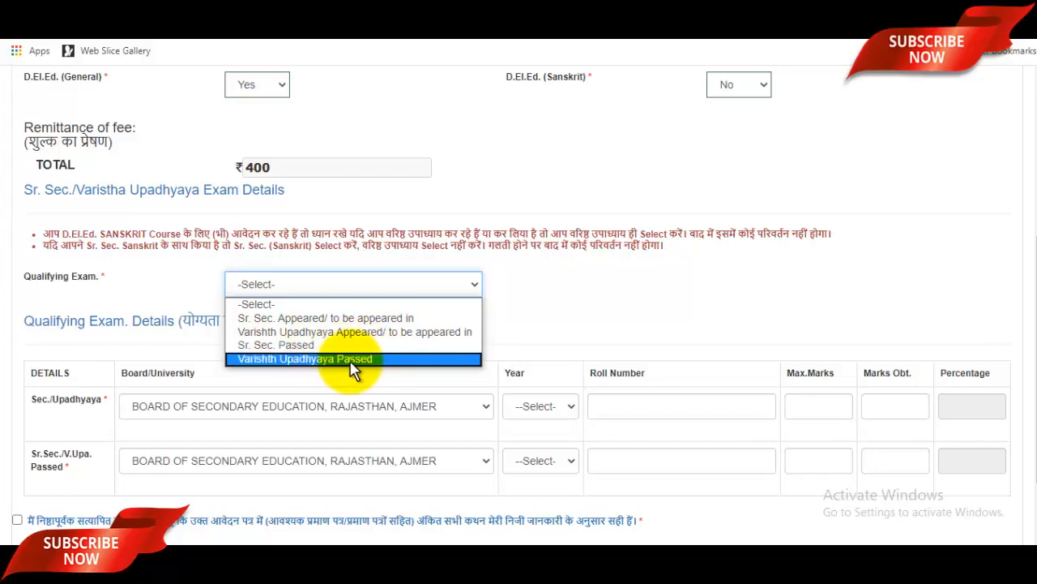
Set the qualifying exam to Sr. Sec. Passed and Sr. Sec. (Sanskrit) to Yes.
click(299, 346)
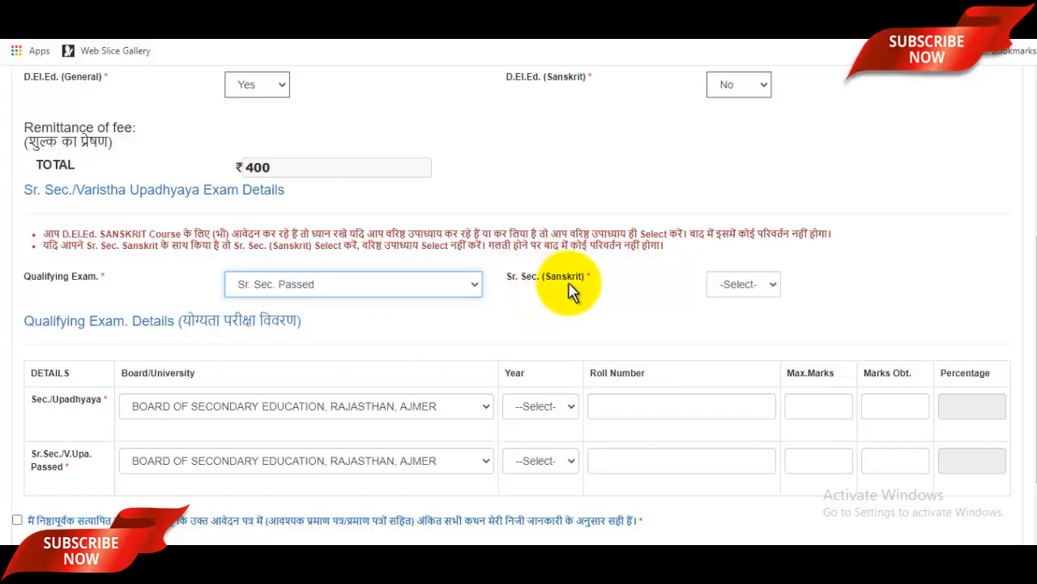
click(743, 285)
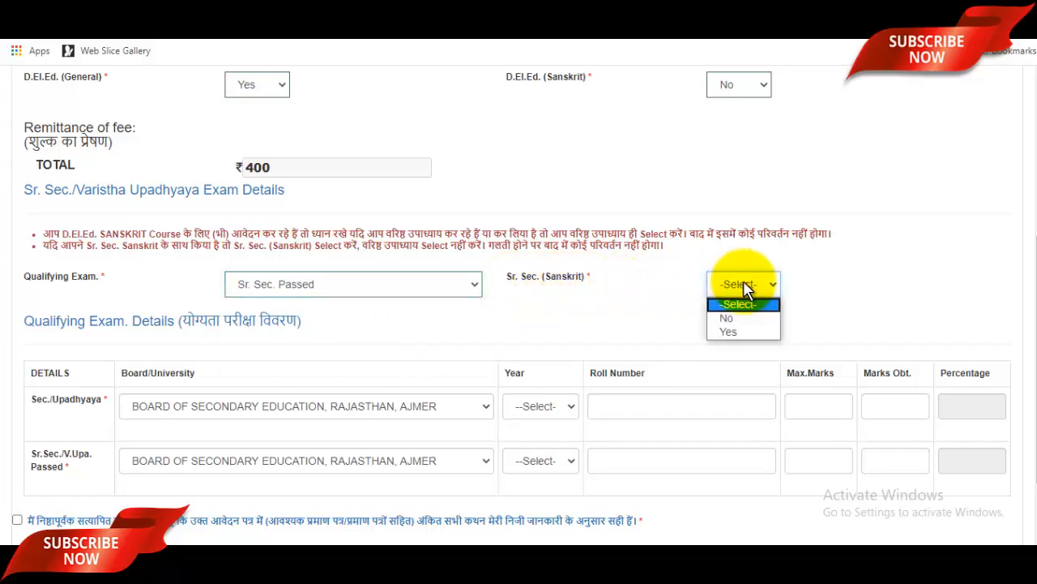
click(731, 333)
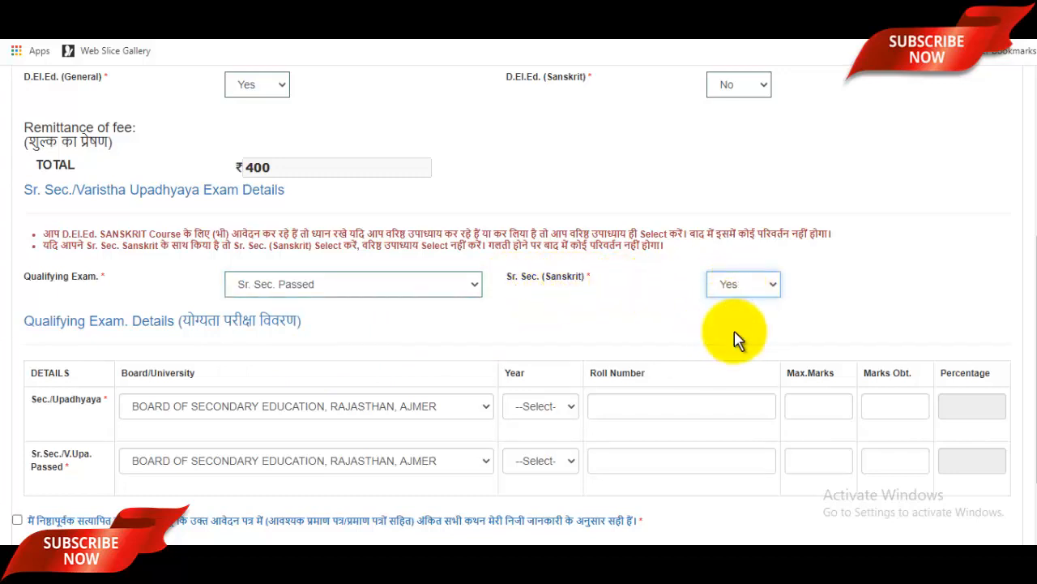
scroll(607, 331, down, 1)
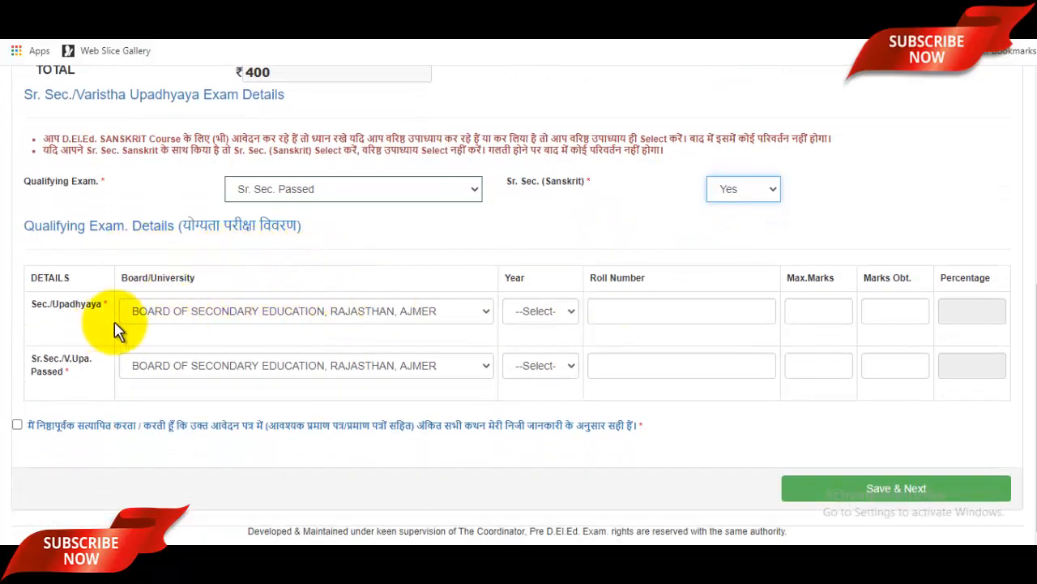
Select the Uttarakhand board for the Sec./Upadhyaya row.
click(325, 318)
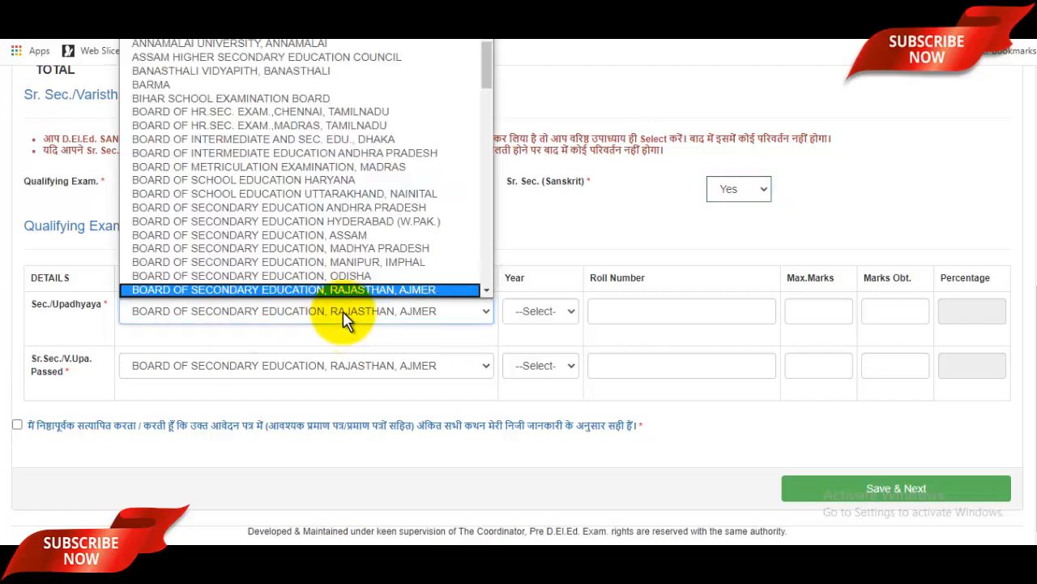
scroll(343, 202, down, 10)
key(u)
key(p)
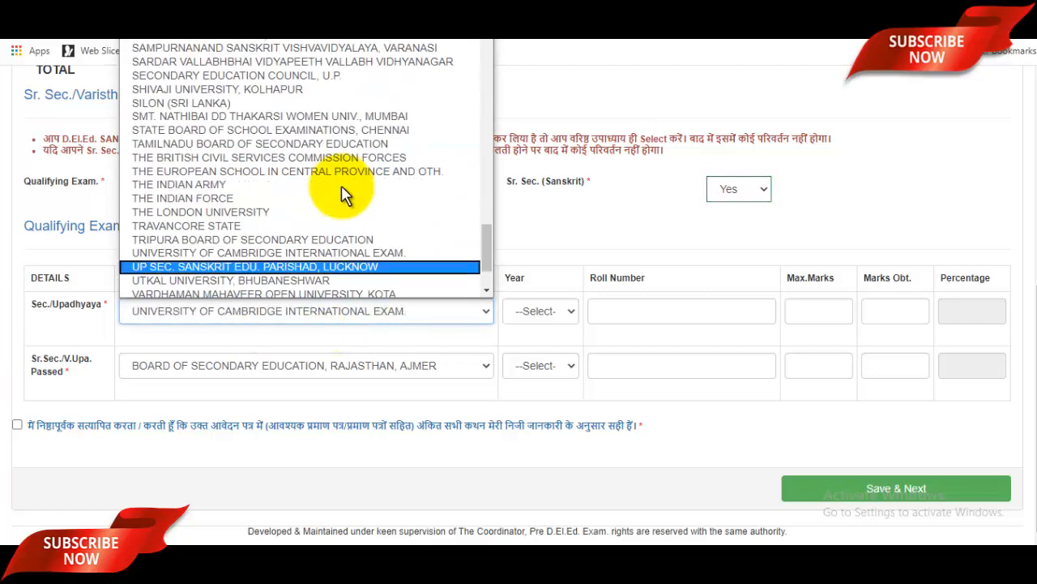
key(Up)
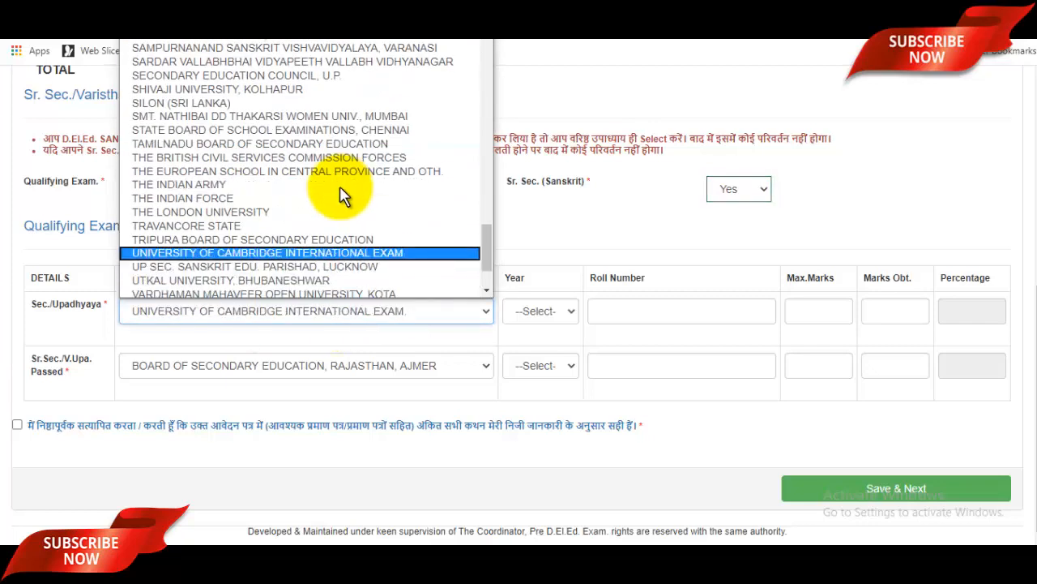
key(b)
key(o)
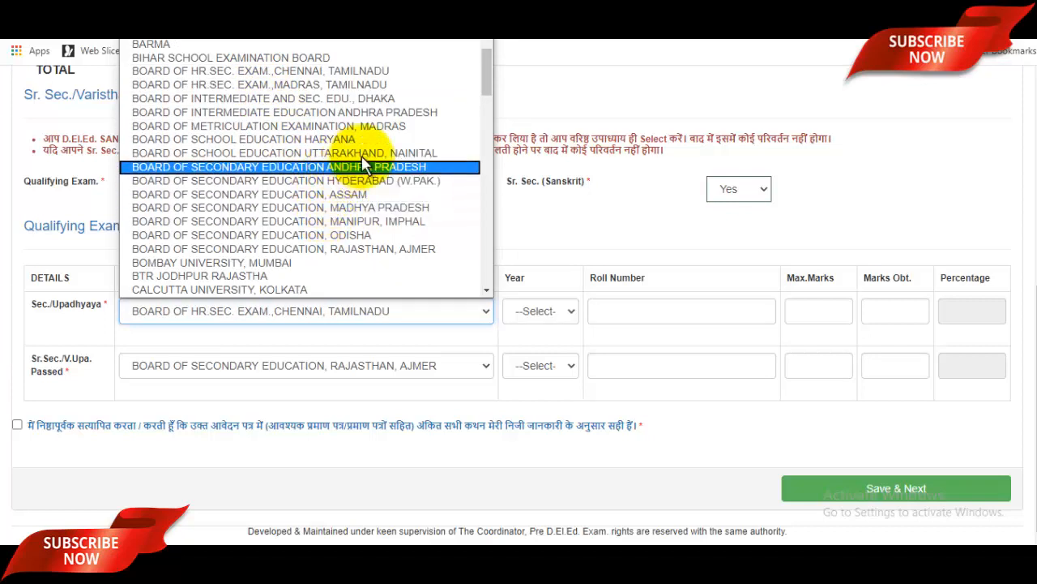
click(357, 152)
Enter Sec./Upadhyaya year 2010, the roll number, 500 maximum marks and 496 obtained.
click(562, 315)
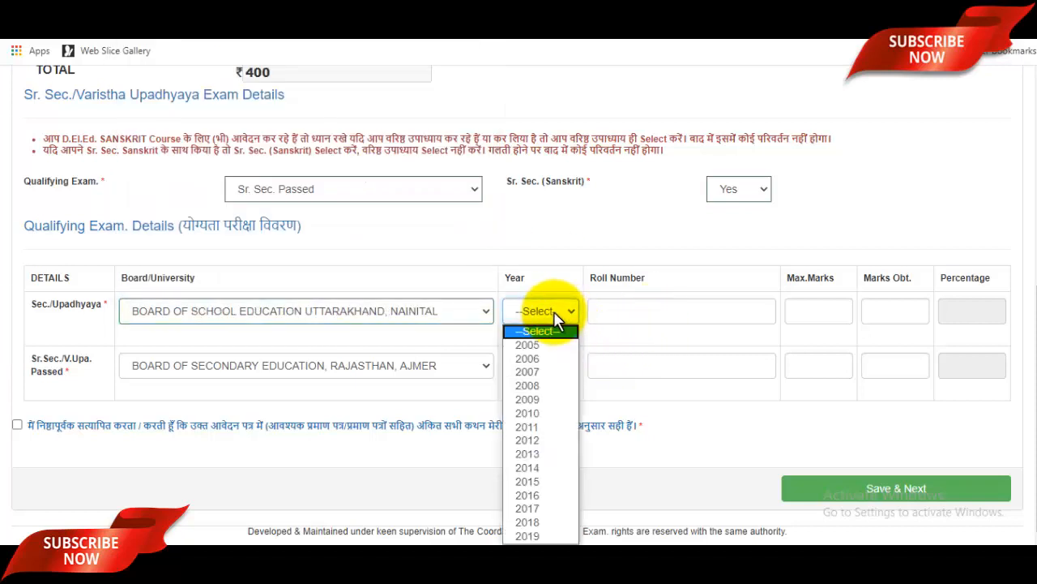
click(542, 415)
click(640, 308)
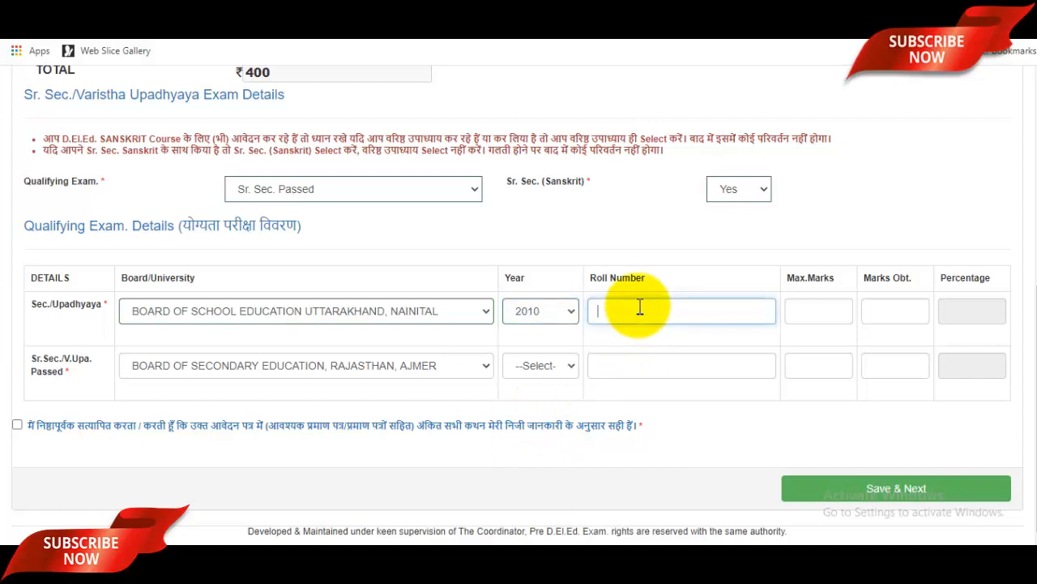
click(839, 311)
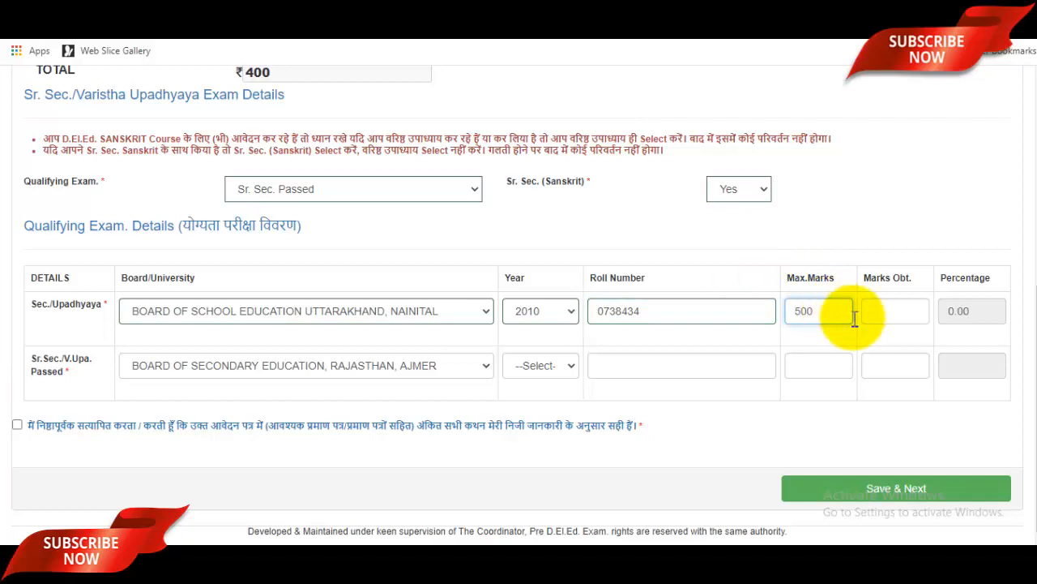
click(890, 310)
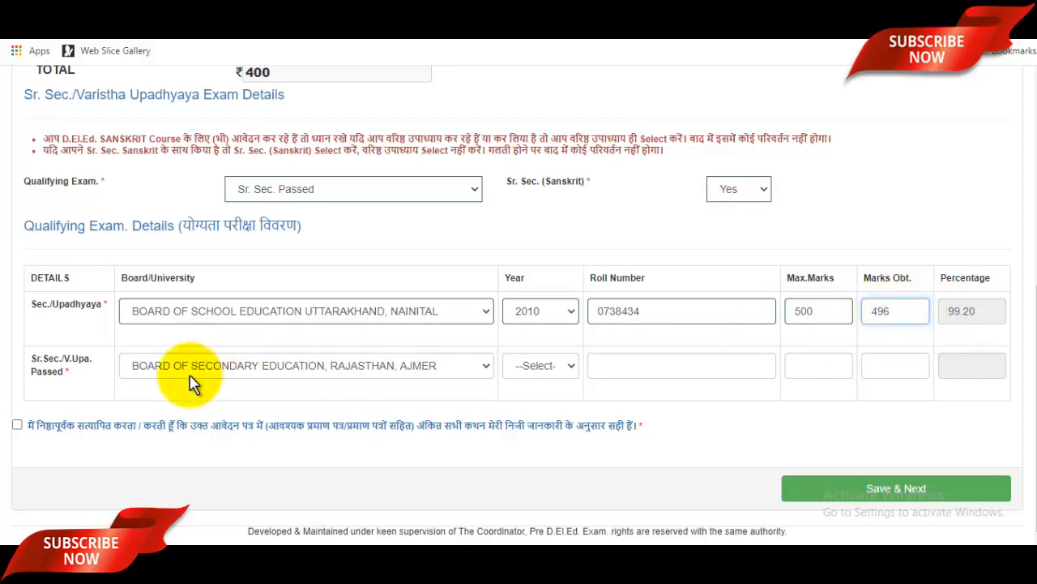
Choose Utkal University, Bhubaneshwar as the senior secondary board.
click(270, 373)
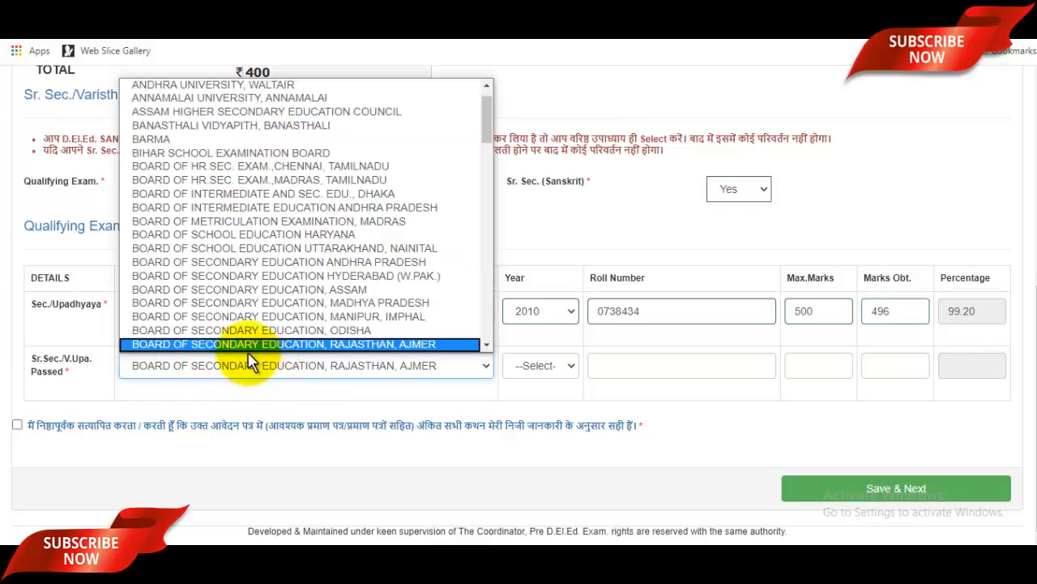
scroll(313, 260, down, 5)
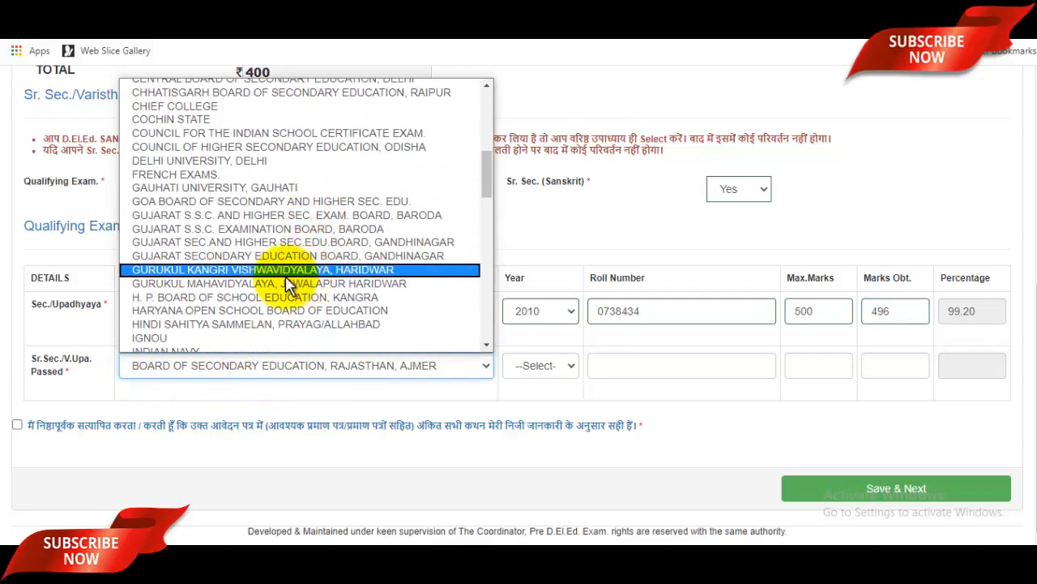
scroll(225, 308, down, 4)
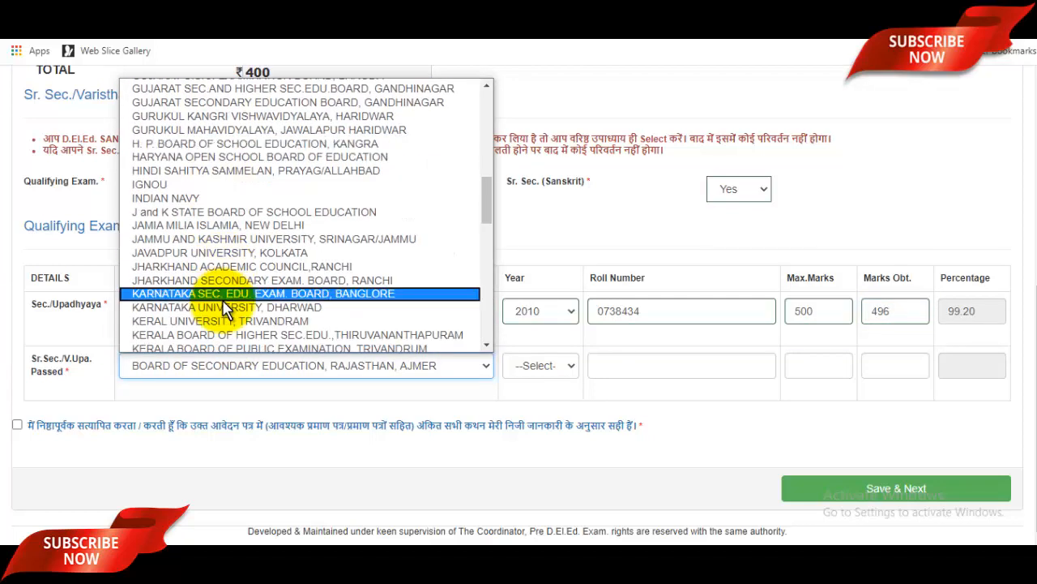
key(u)
key(Down)
key(Down)
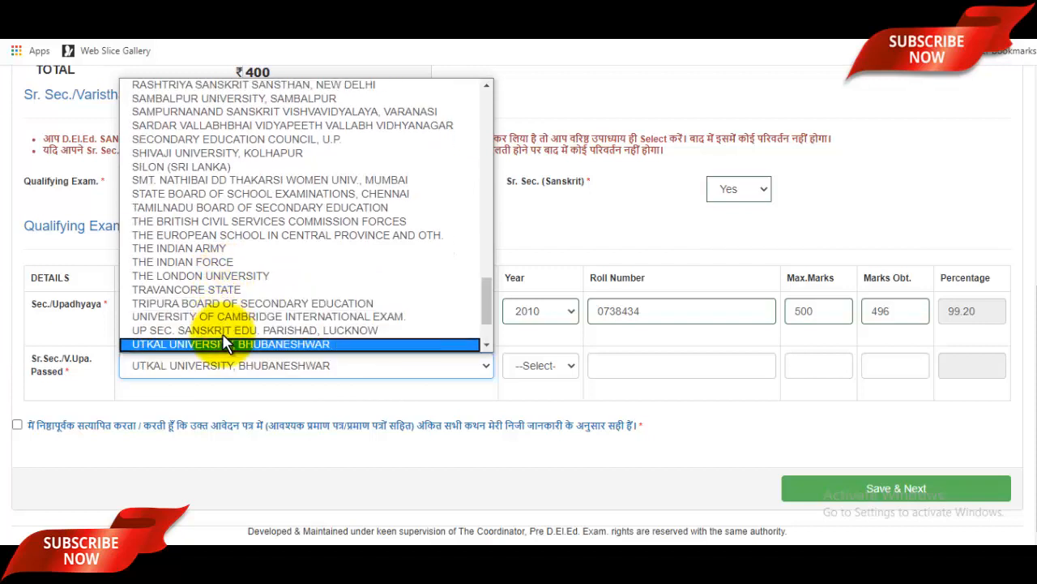
click(283, 343)
Enter senior secondary year 2012, the roll number, 500 maximum marks and 489 obtained.
click(541, 370)
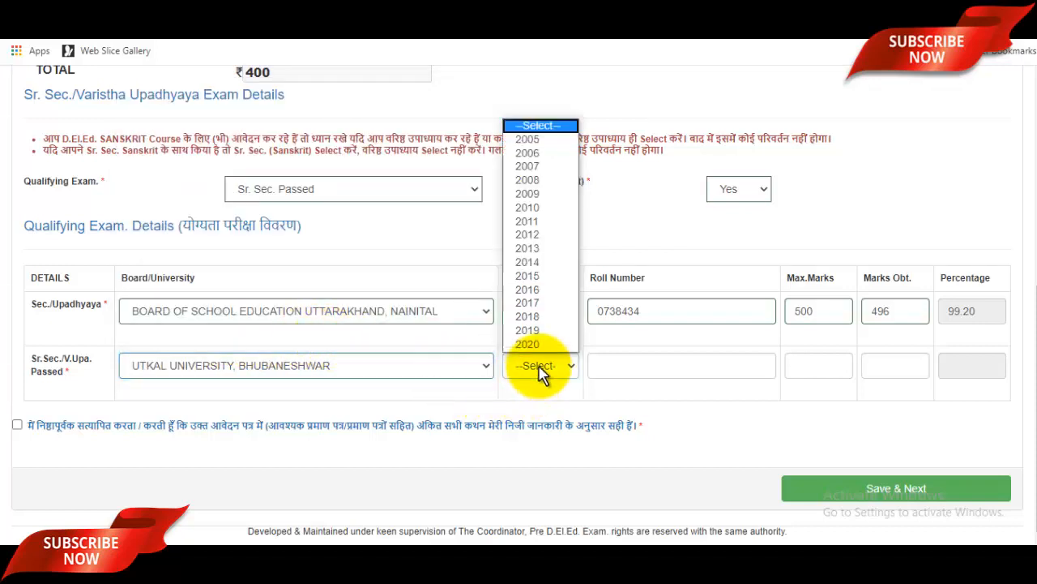
click(535, 235)
click(654, 363)
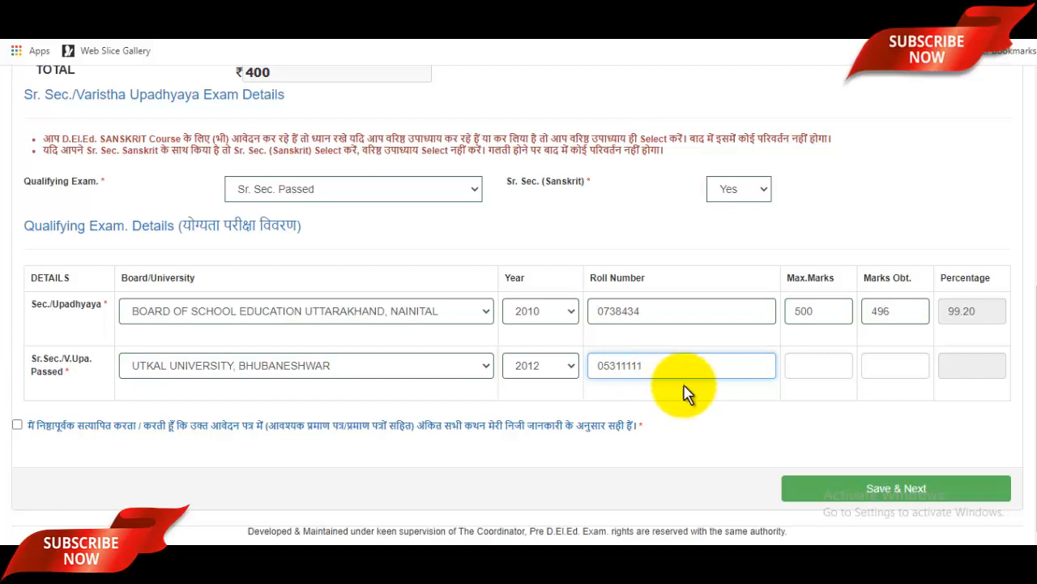
click(803, 363)
text(500)
click(916, 365)
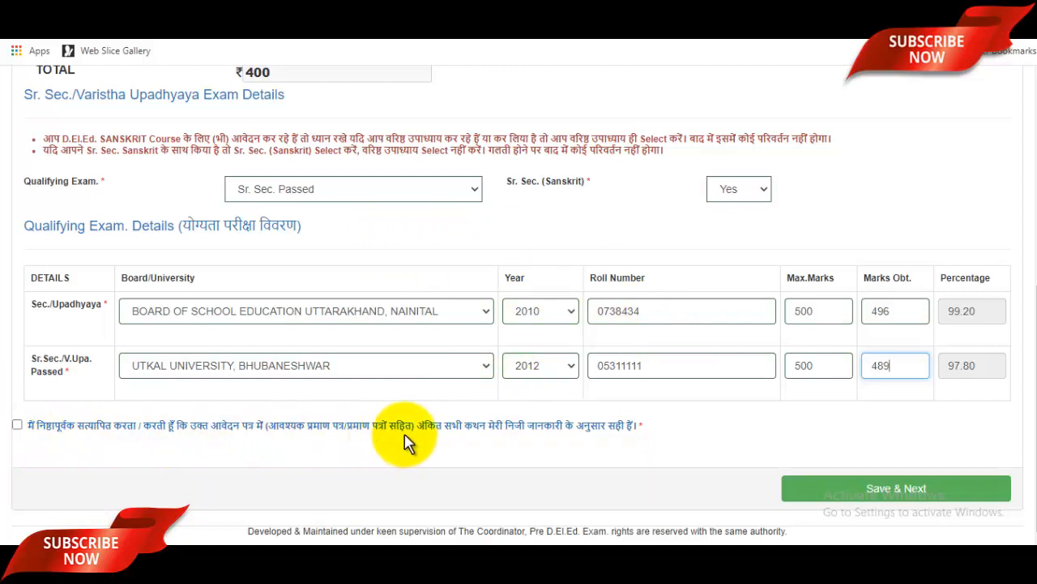
Tick the declaration that the entered details are true.
scroll(475, 442, up, 2)
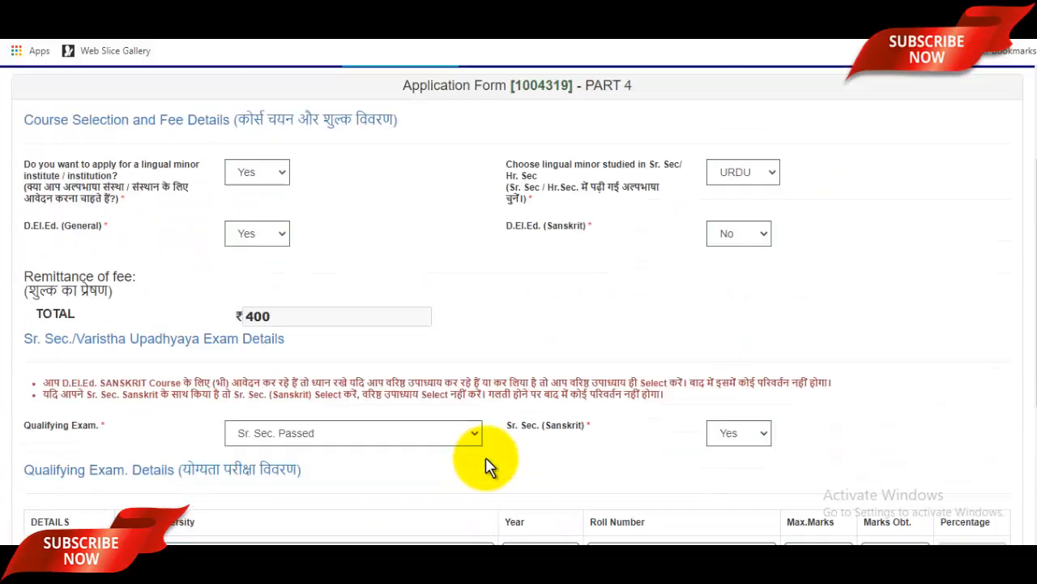
scroll(324, 447, up, 3)
scroll(440, 413, down, 5)
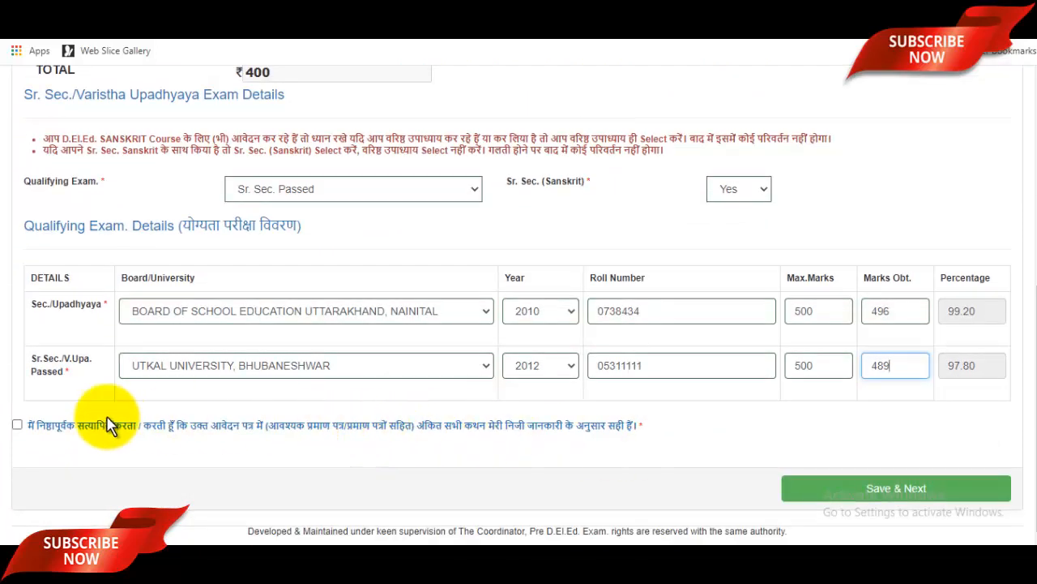
click(17, 425)
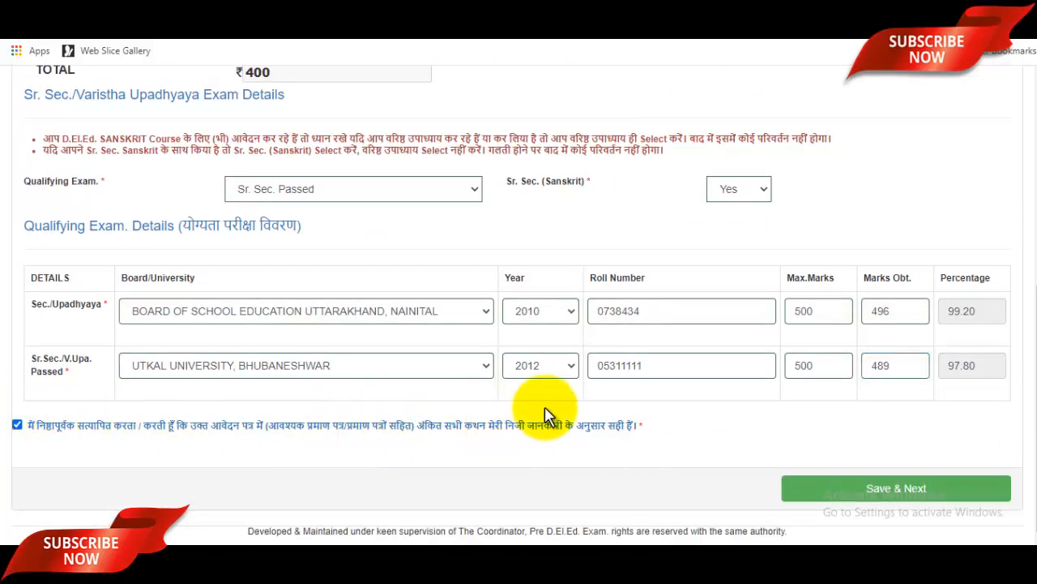
Save the education details and acknowledge the confirmation to reach the Form Preview.
click(886, 494)
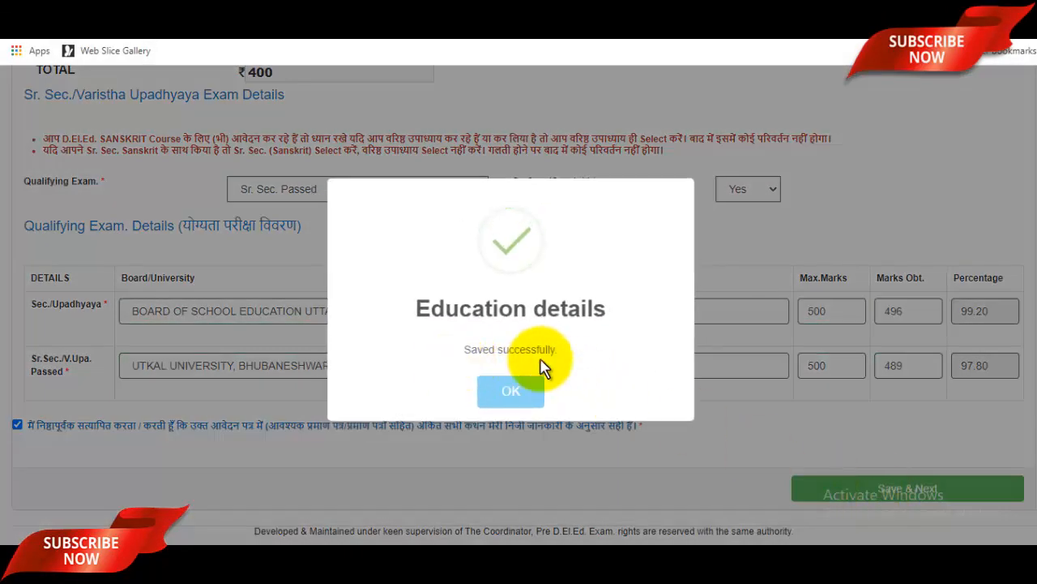
click(510, 392)
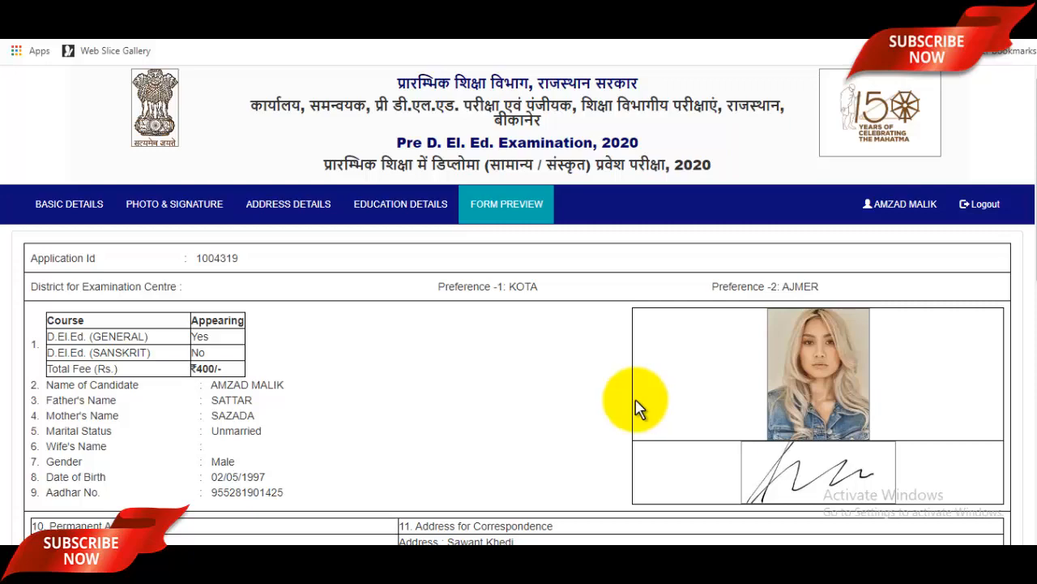
Scroll through the Form Preview and use Verify & Save Draft.
scroll(636, 405, down, 7)
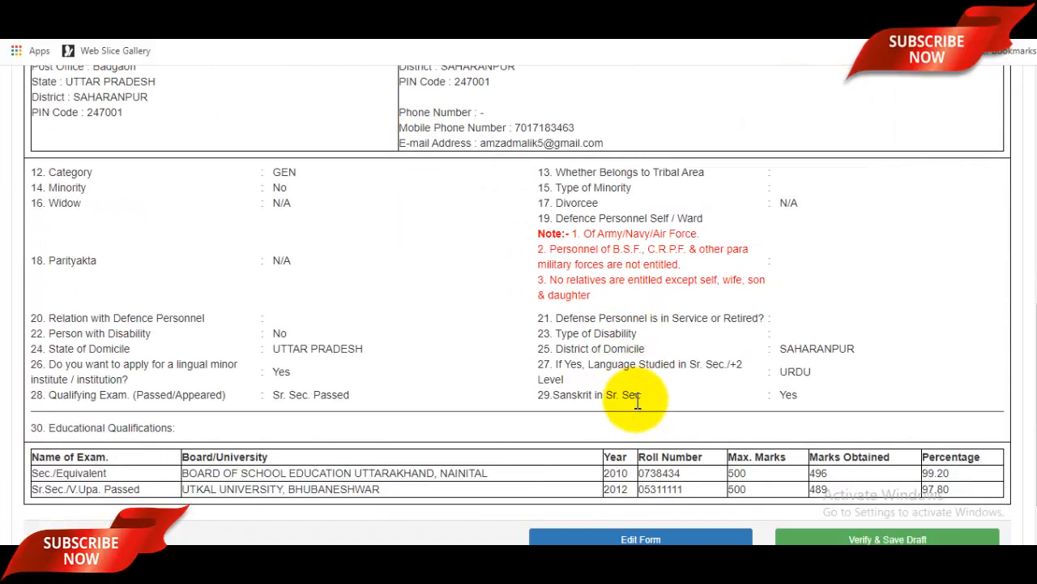
scroll(637, 401, down, 1)
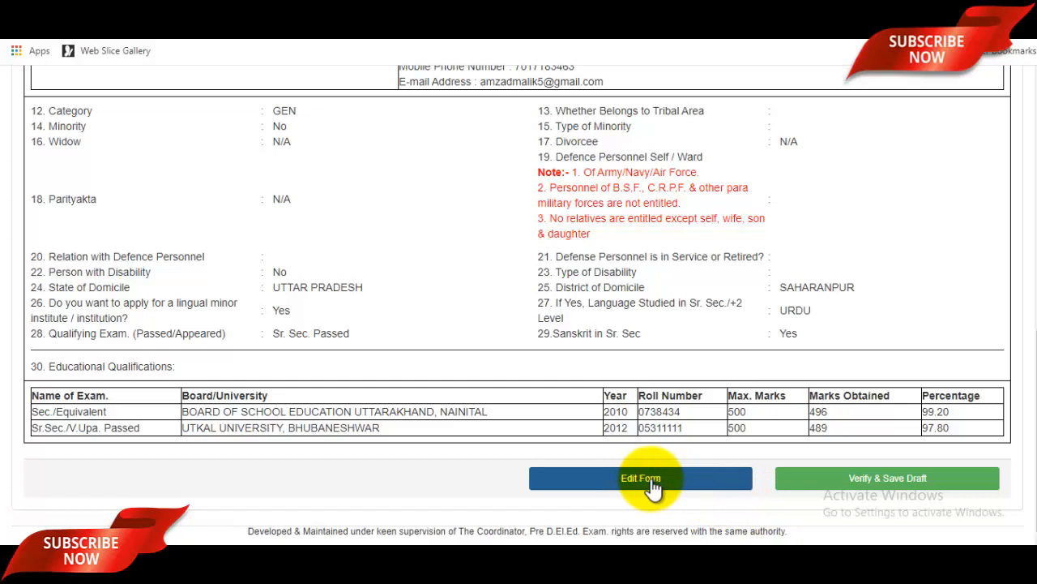
click(892, 480)
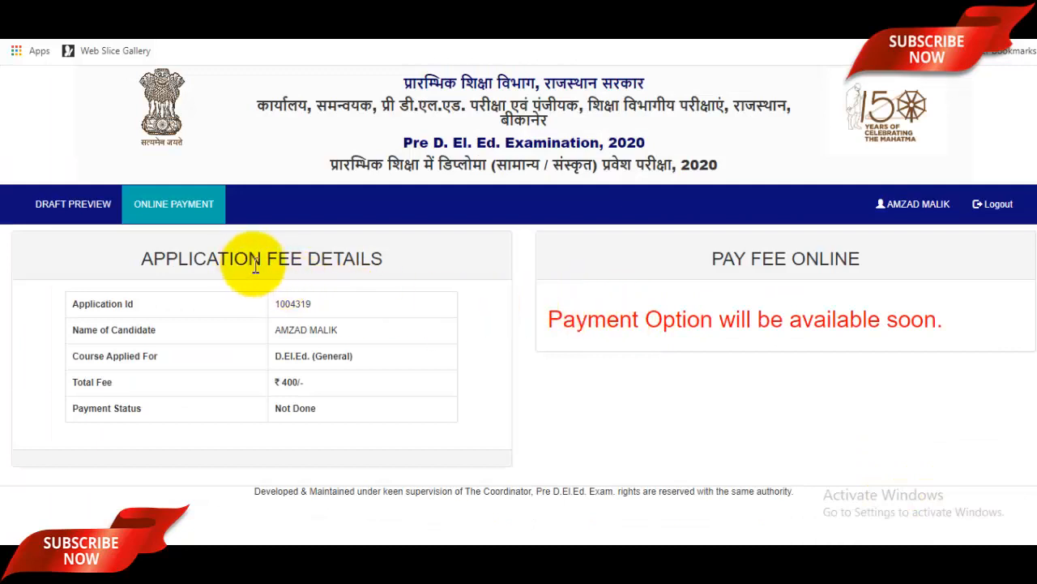
Review the ₹400 application fee details, then switch to the YouTube channel tab.
drag(224, 261, 417, 260)
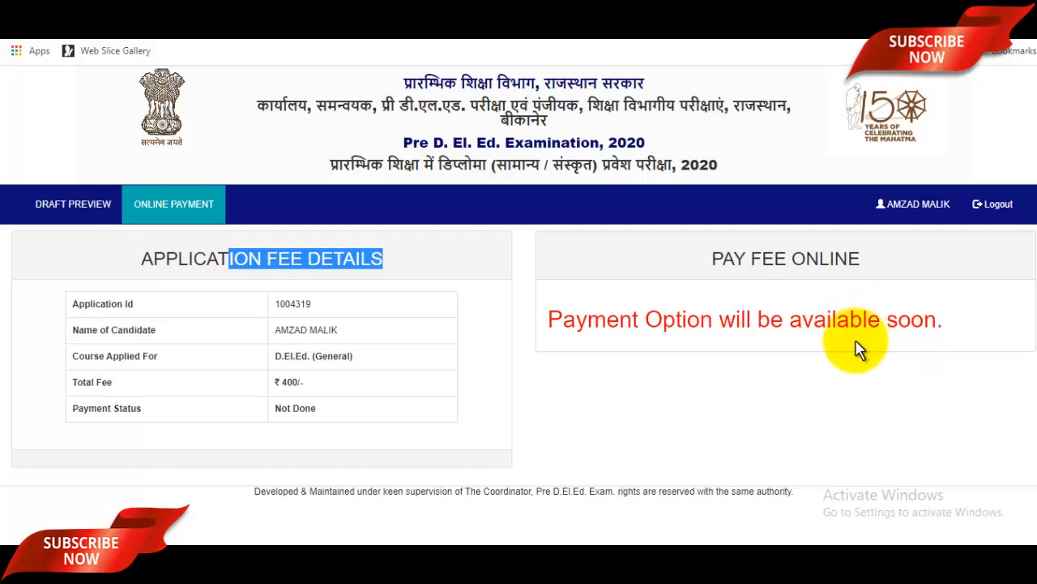
click(839, 318)
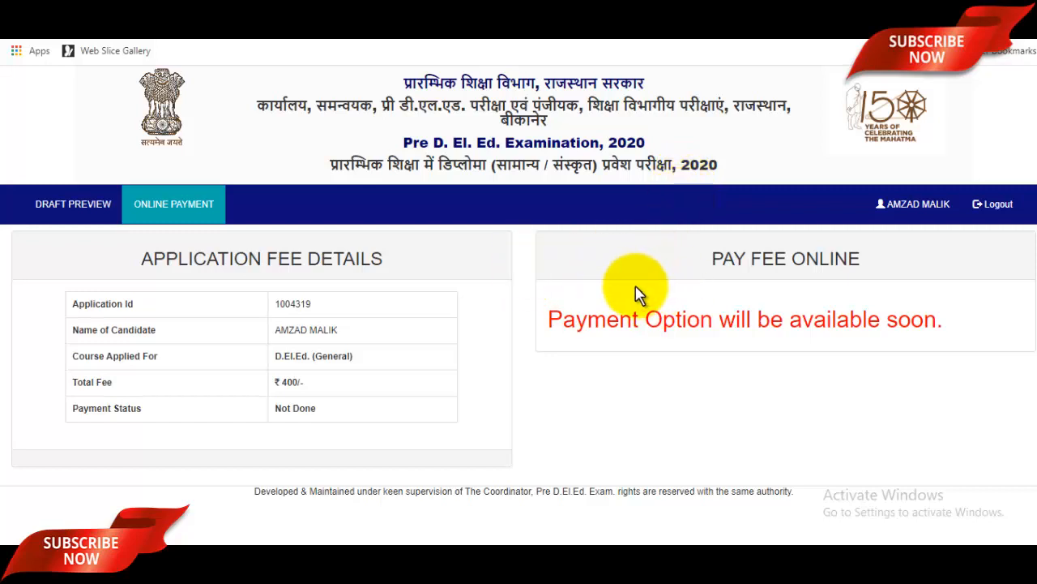
click(469, 8)
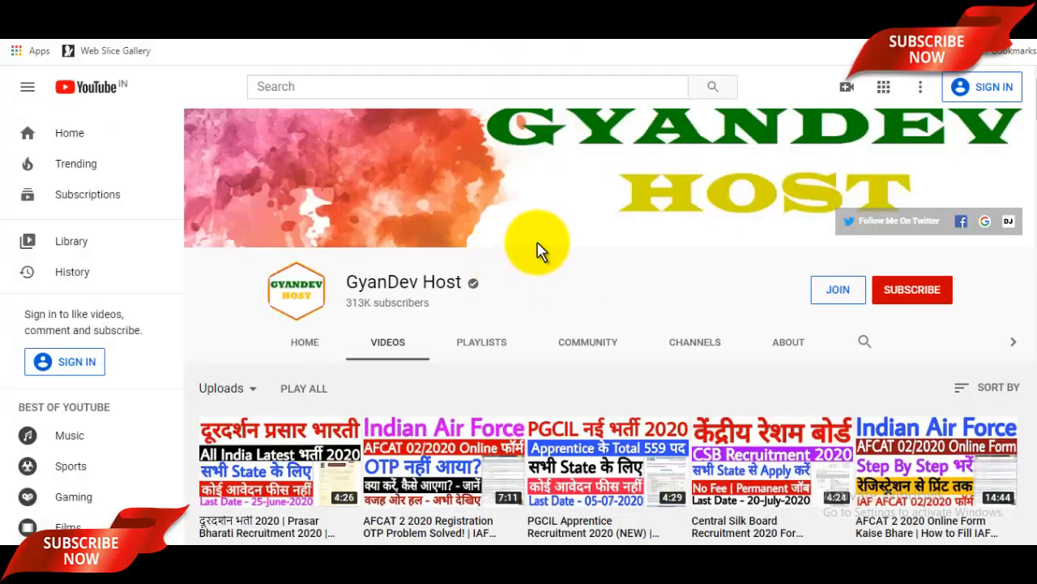
drag(348, 281, 465, 283)
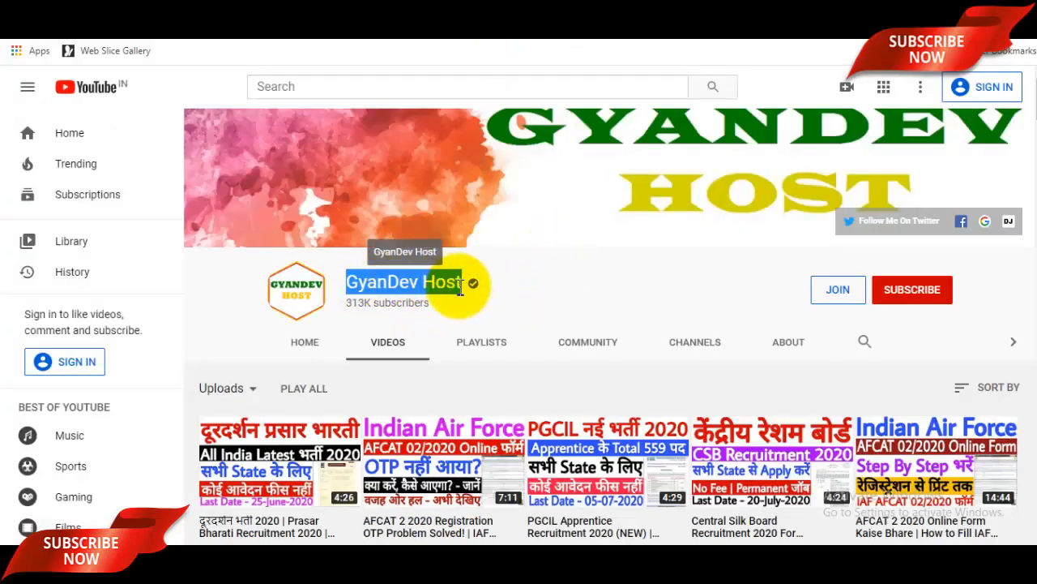